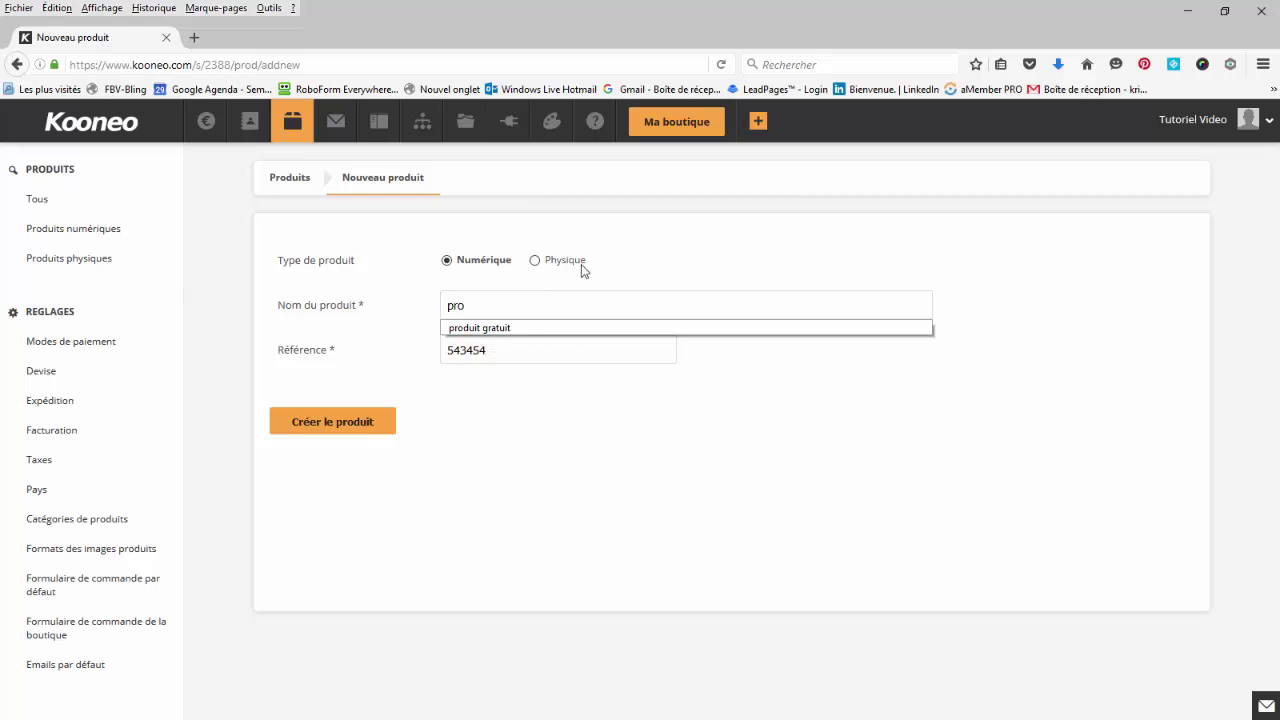
# Create the product 'produit gratuit' (reference 543454) and set its pricing to 'En accès libre (public)'.
pyautogui.click(492, 328)
pyautogui.click(350, 421)
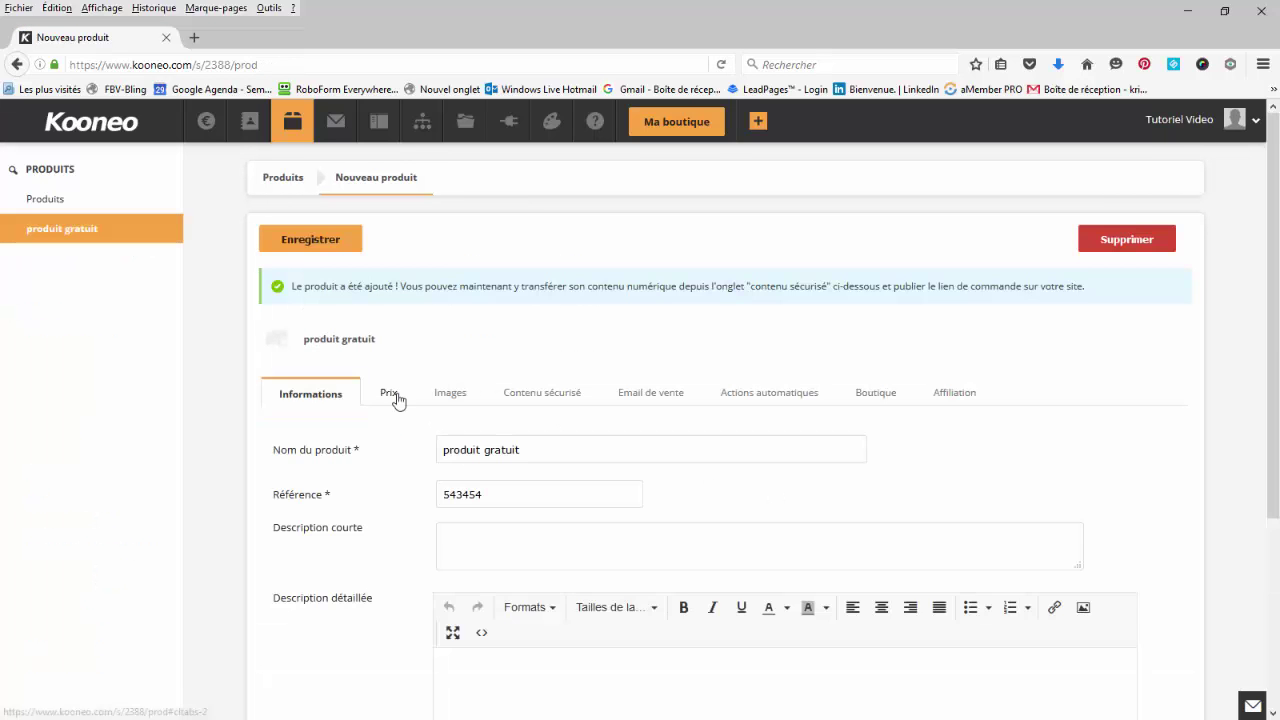
pyautogui.click(390, 396)
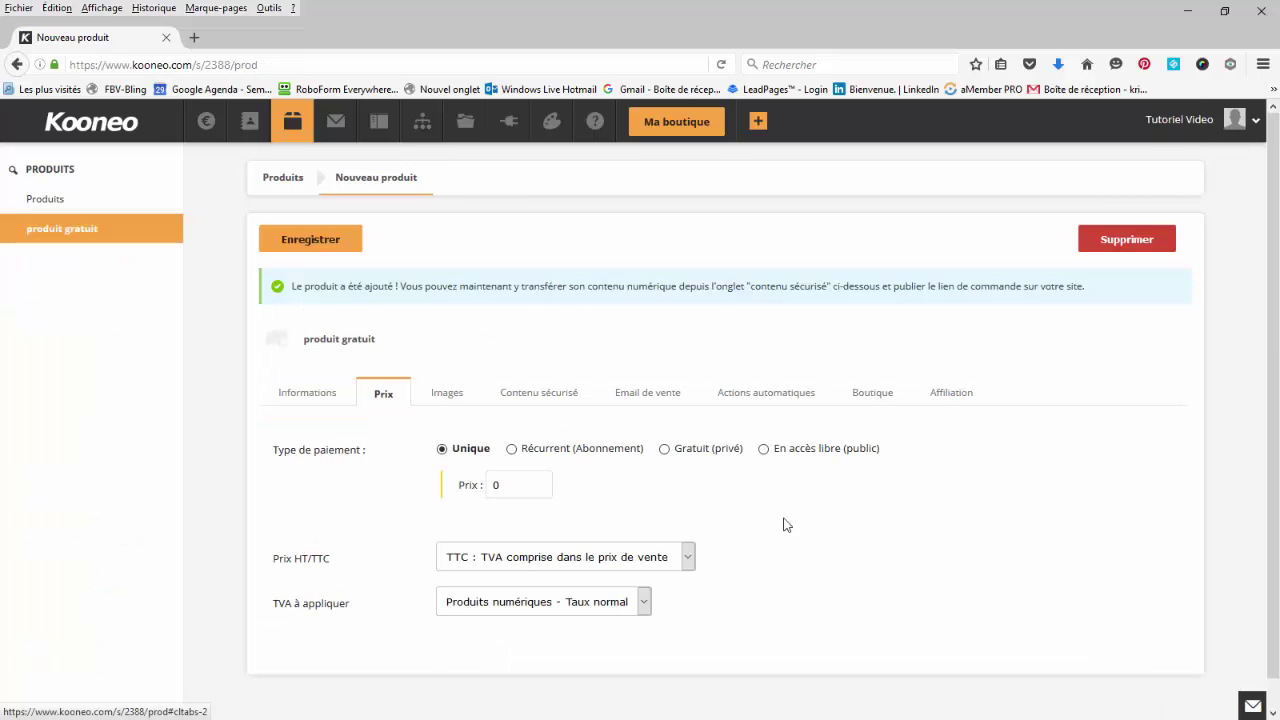
pyautogui.click(764, 452)
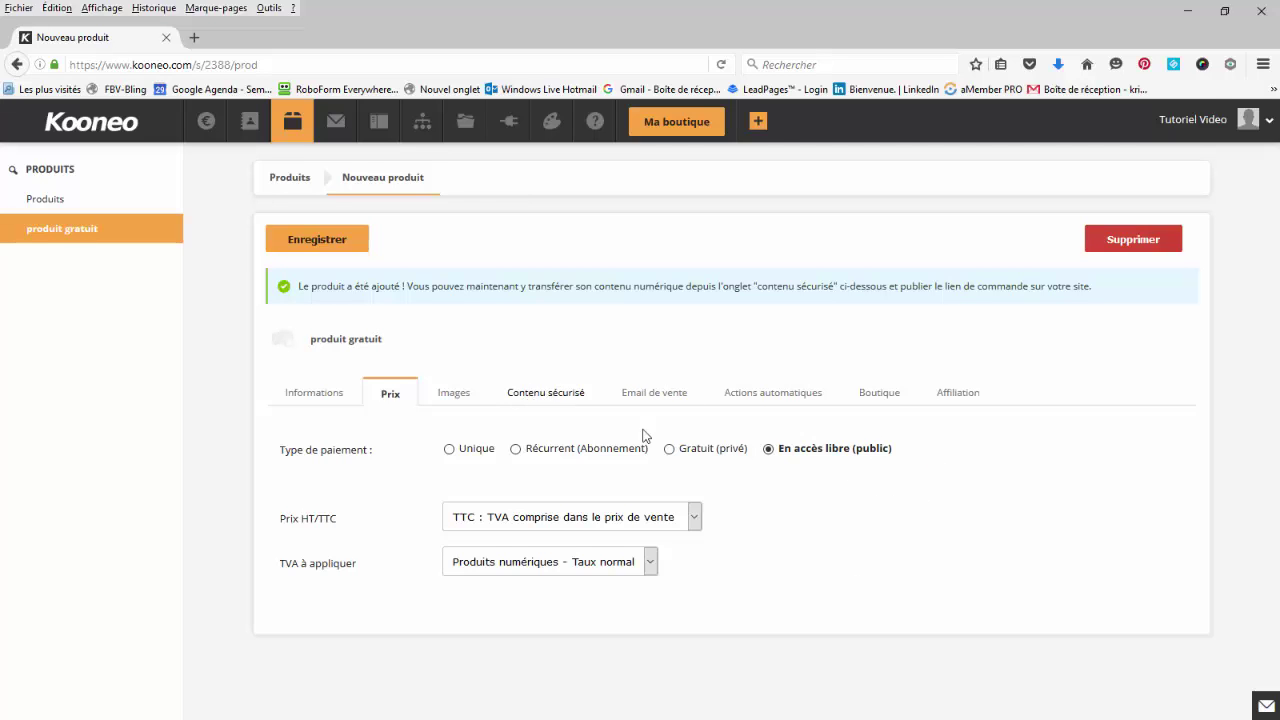
# Upload PlusTard.zip as the product's secured content file.
pyautogui.click(546, 395)
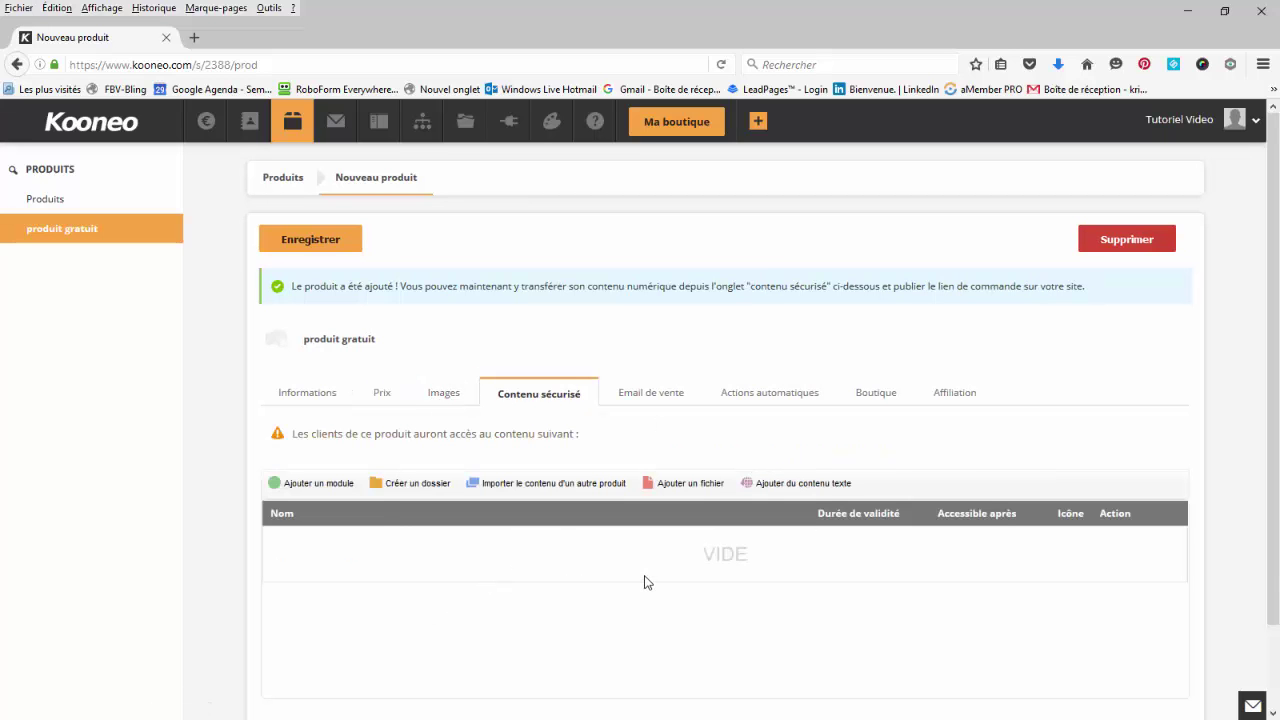
pyautogui.click(690, 483)
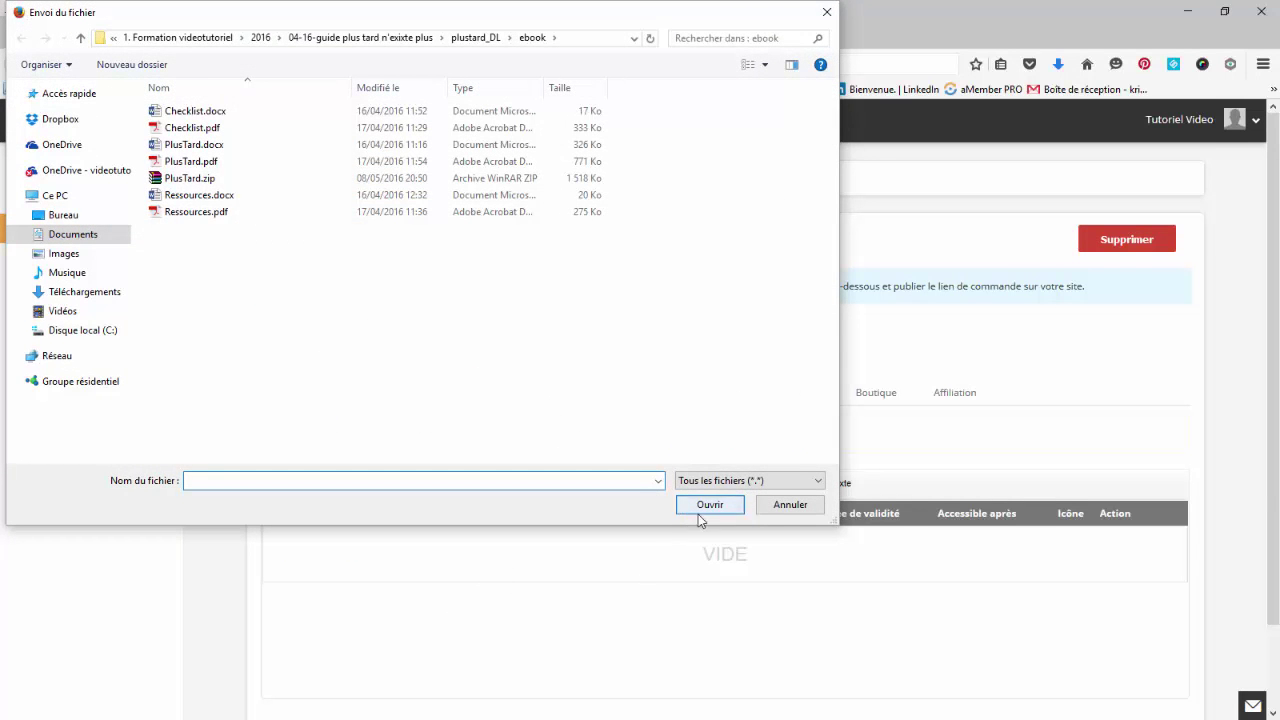
pyautogui.click(185, 181)
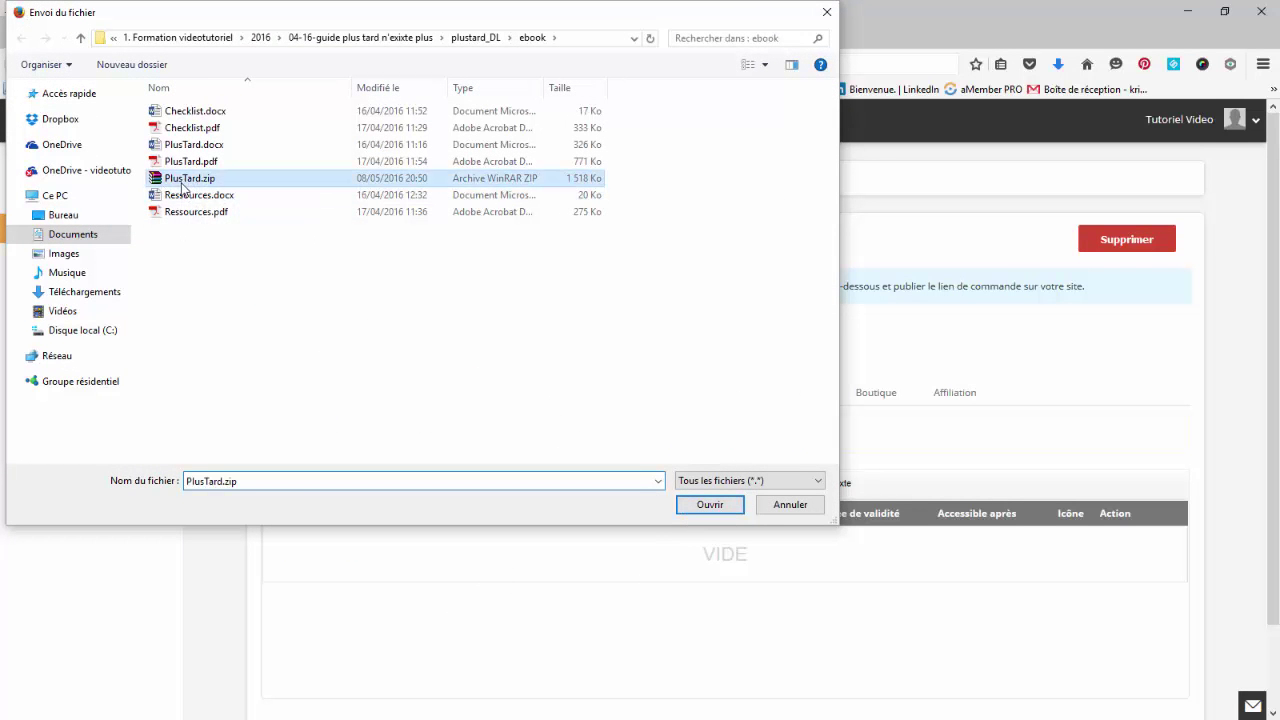
pyautogui.click(712, 510)
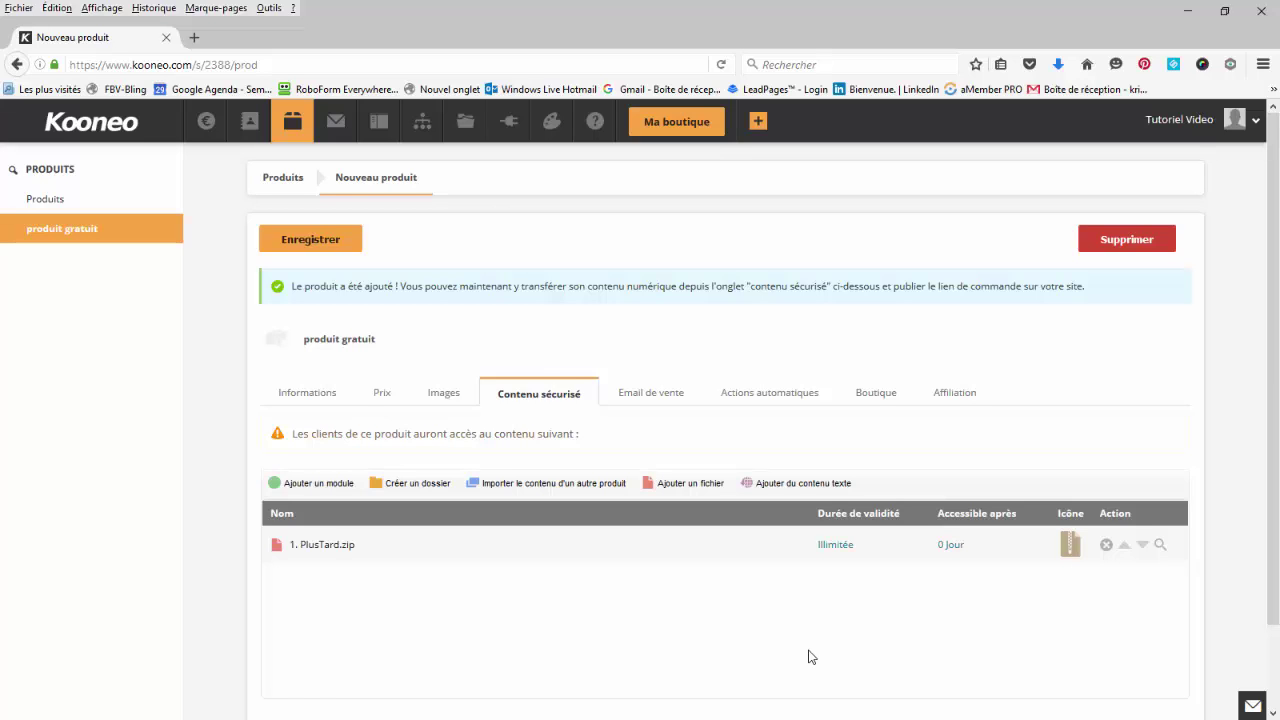
# Under Outils > Formulaires d'accès gratuit, add a new form named 'produit gratuit'.
pyautogui.hotkey('alt', 'Left')
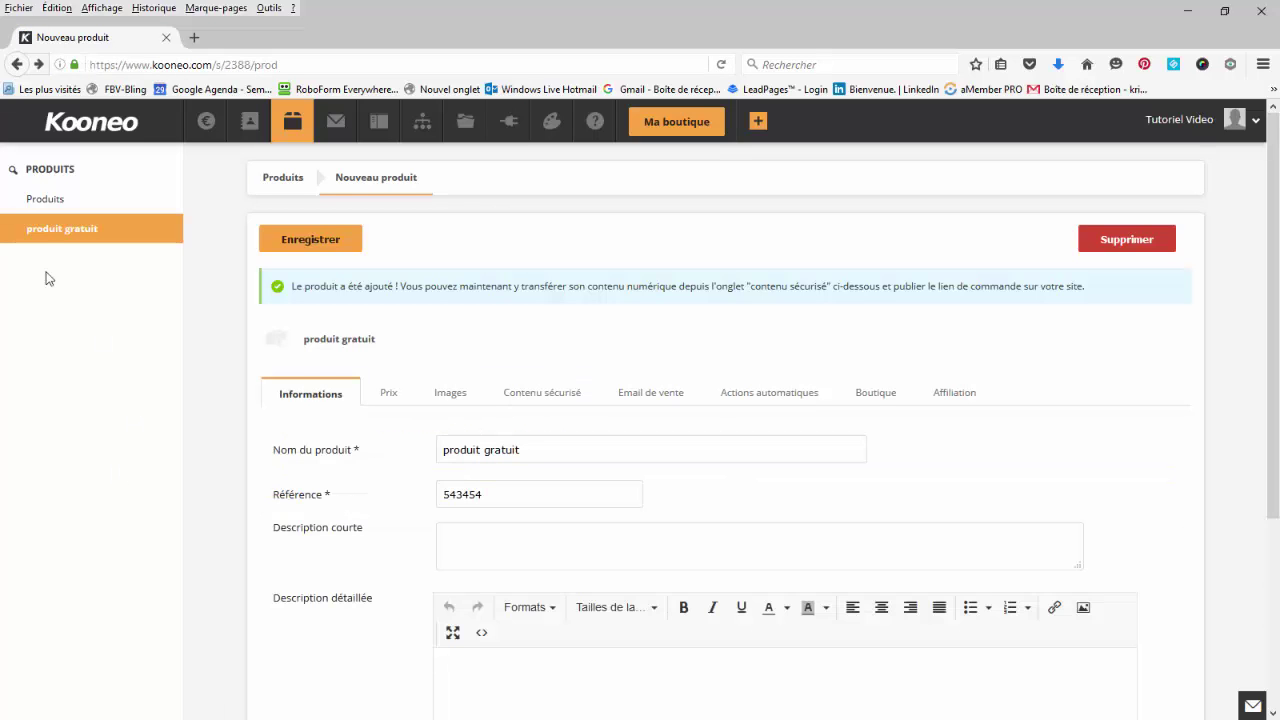
pyautogui.click(510, 125)
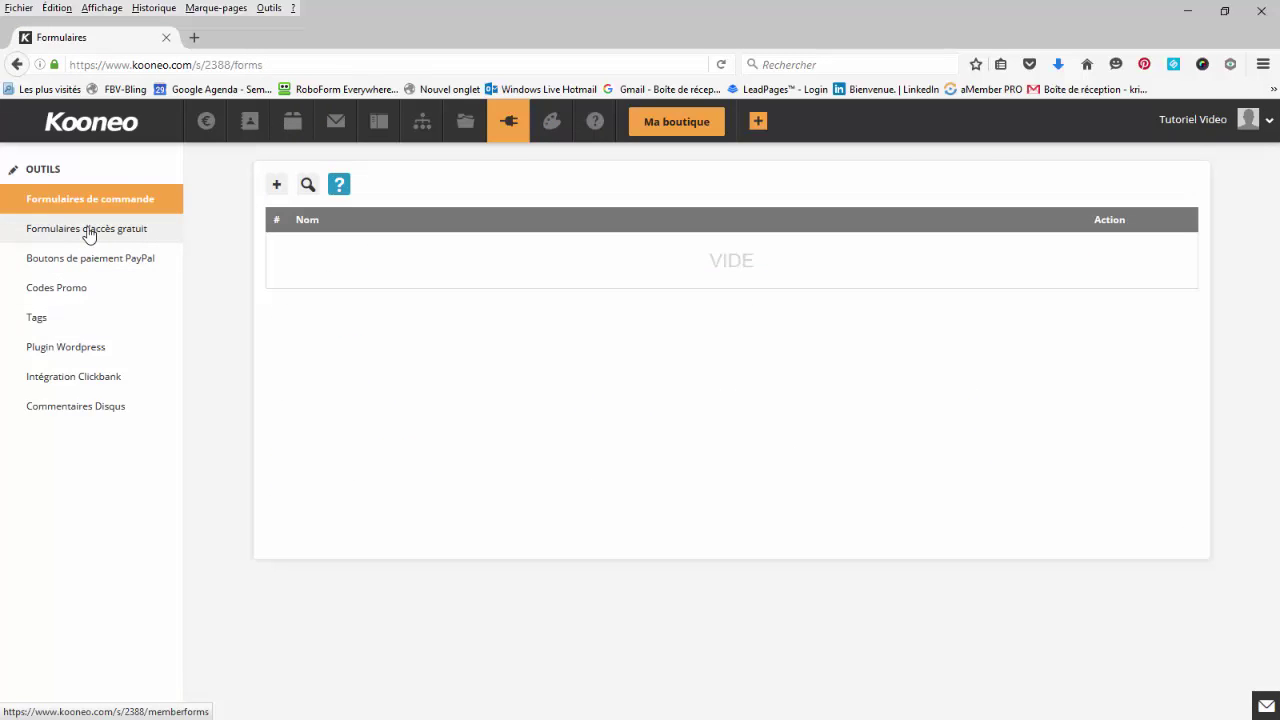
pyautogui.click(88, 230)
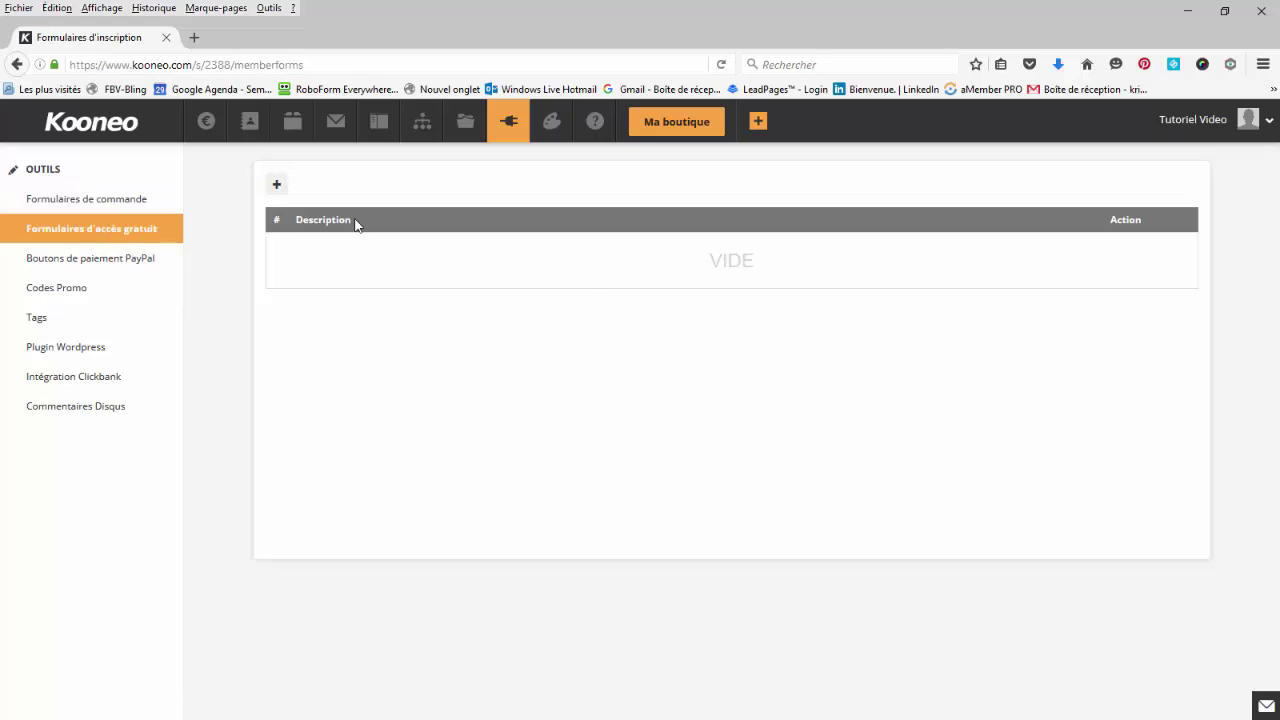
pyautogui.click(279, 187)
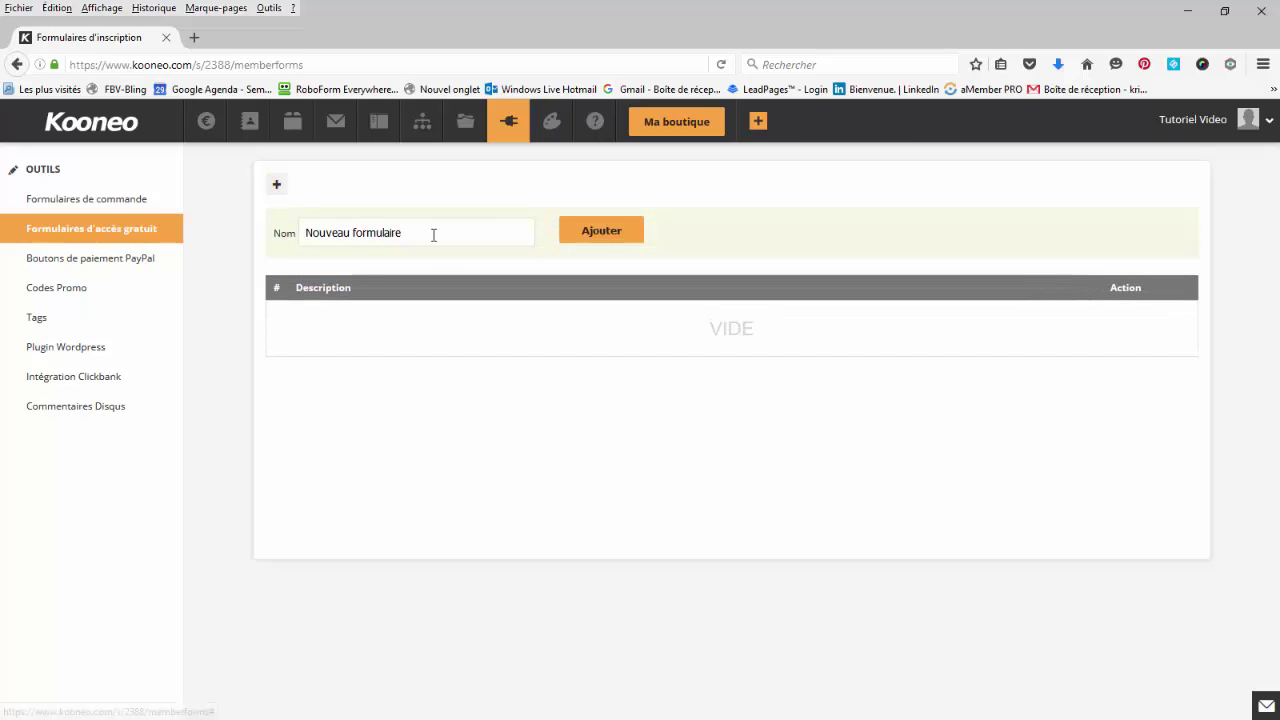
pyautogui.doubleClick(425, 233)
pyautogui.moveTo(425, 233); pyautogui.dragTo(283, 231)
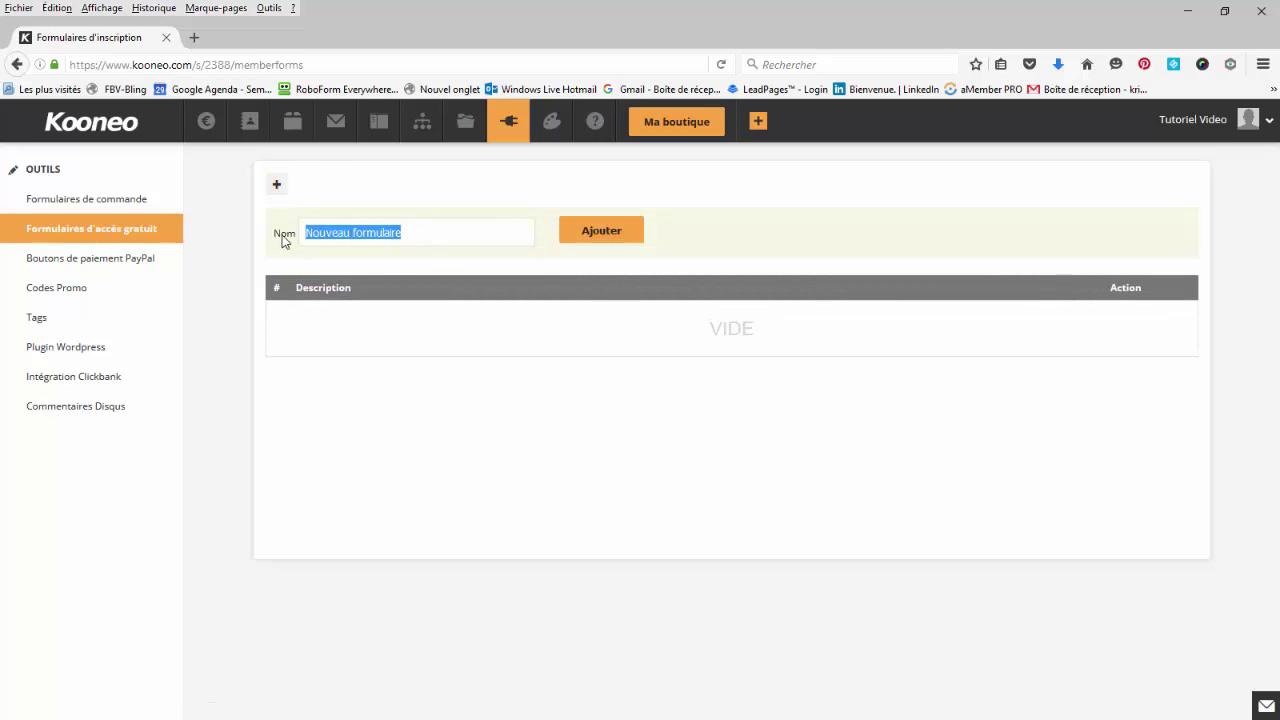
pyautogui.write('produit gratuit')
pyautogui.click(591, 231)
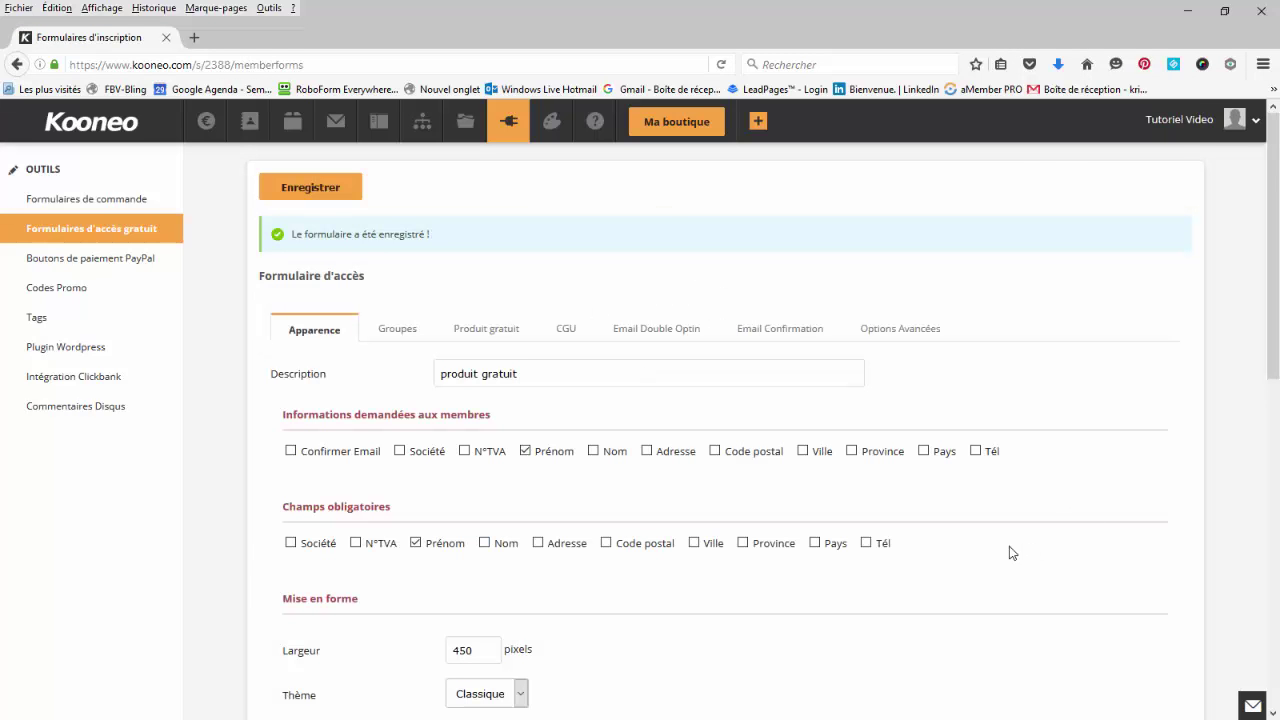
pyautogui.scroll(-3, 676, 464)
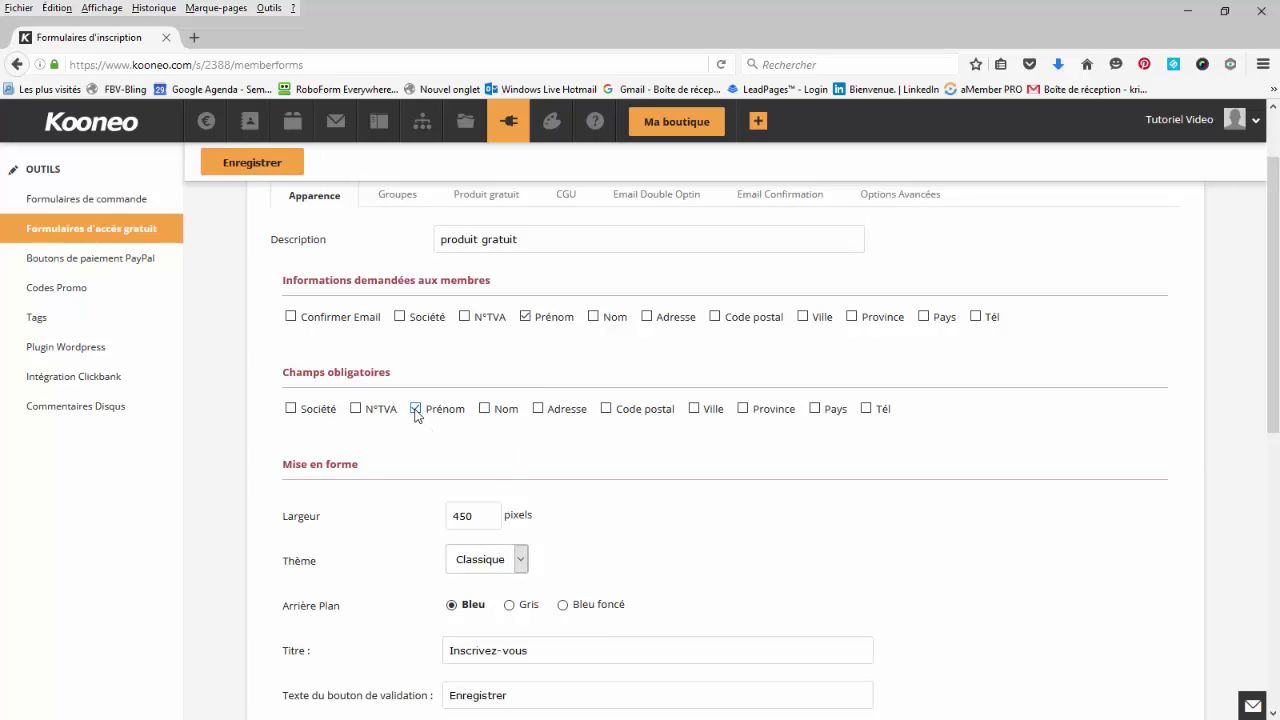
pyautogui.scroll(-4, 760, 520)
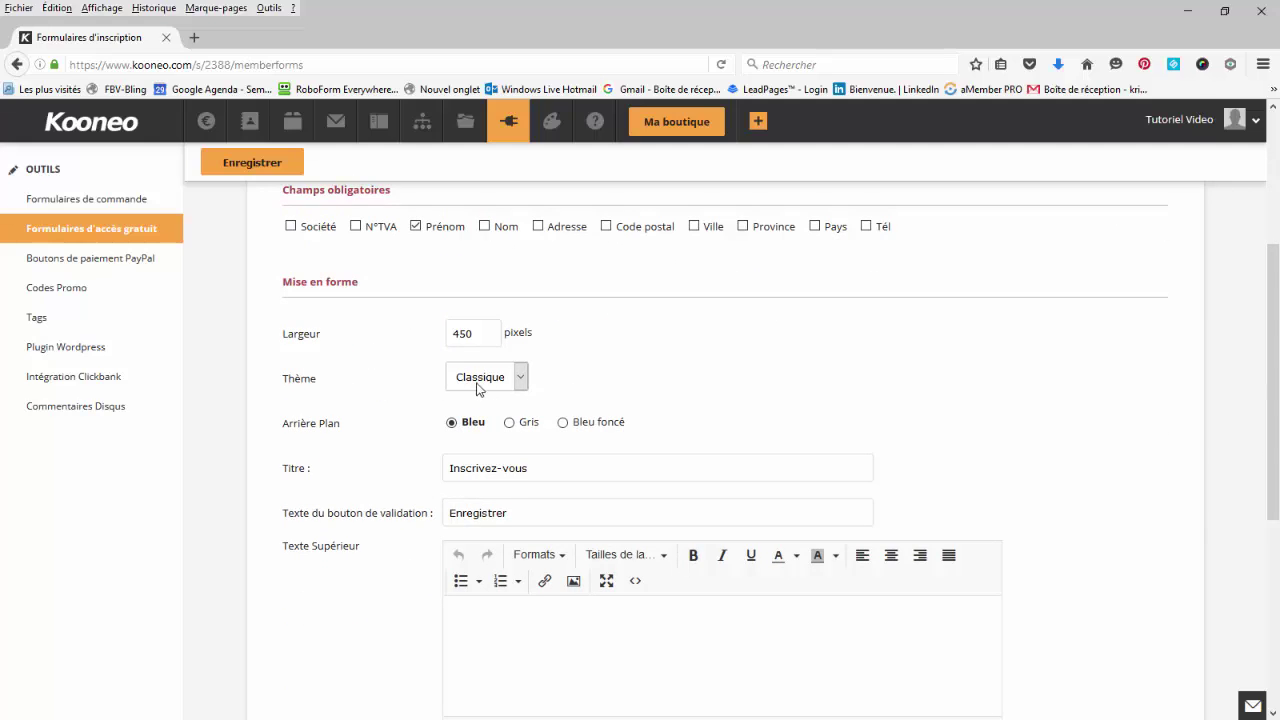
pyautogui.click(521, 384)
pyautogui.click(600, 374)
pyautogui.moveTo(554, 462); pyautogui.dragTo(416, 470)
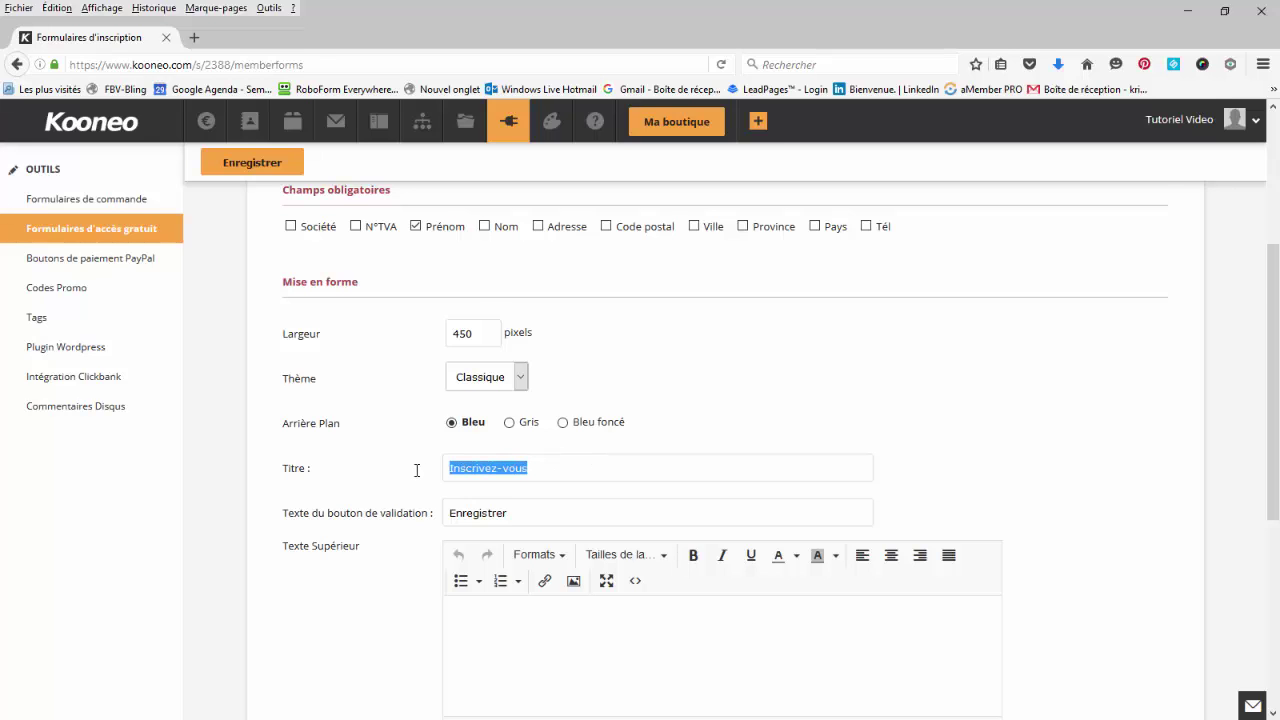
pyautogui.scroll(-3, 793, 585)
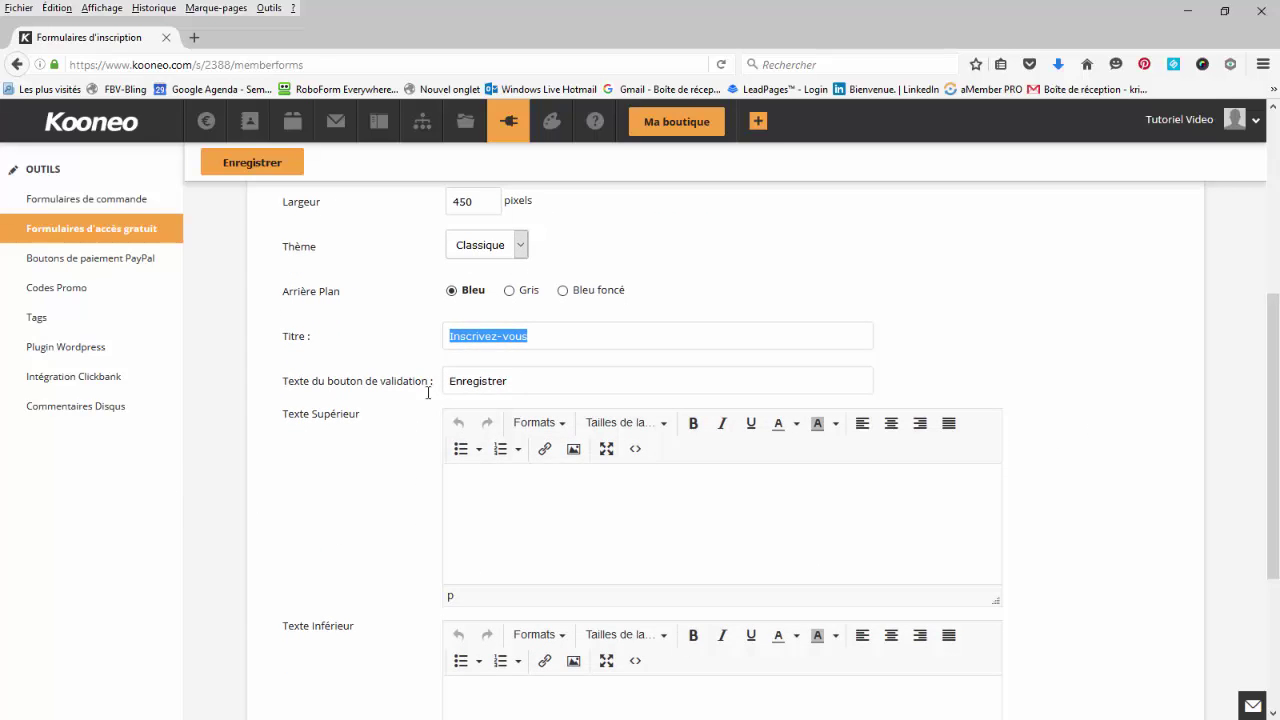
pyautogui.scroll(3, 369, 511)
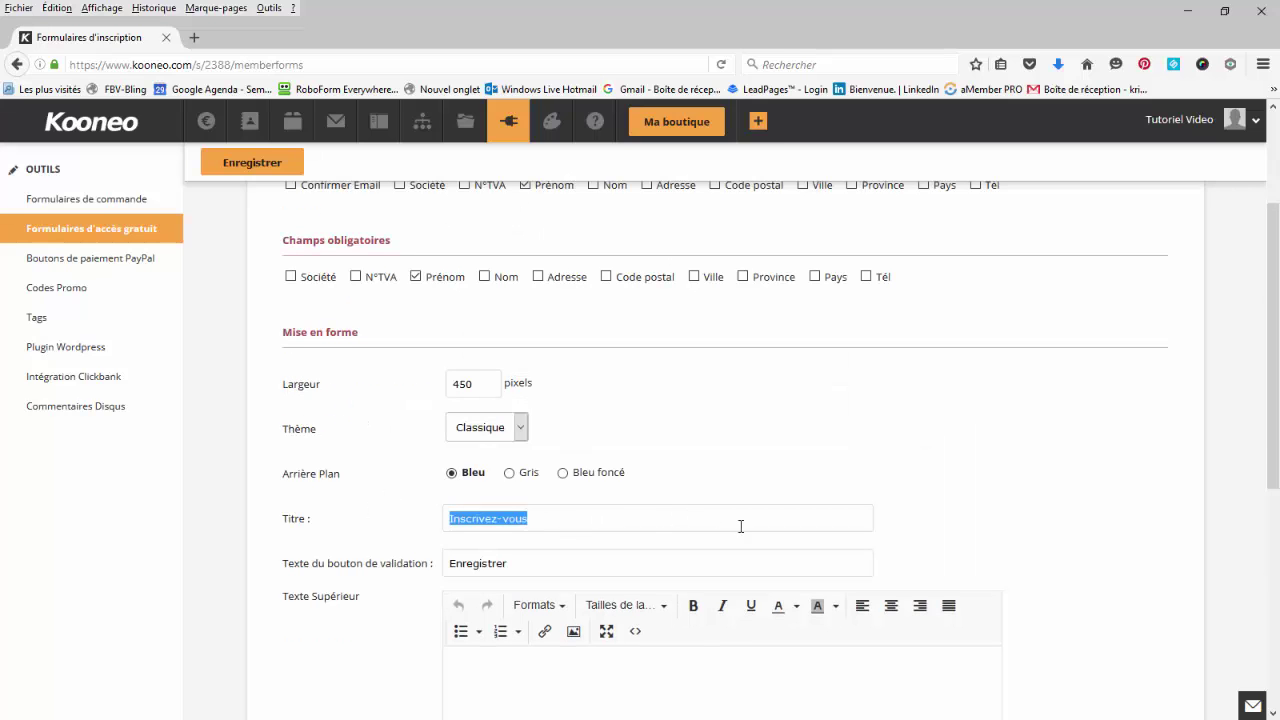
pyautogui.scroll(4, 943, 511)
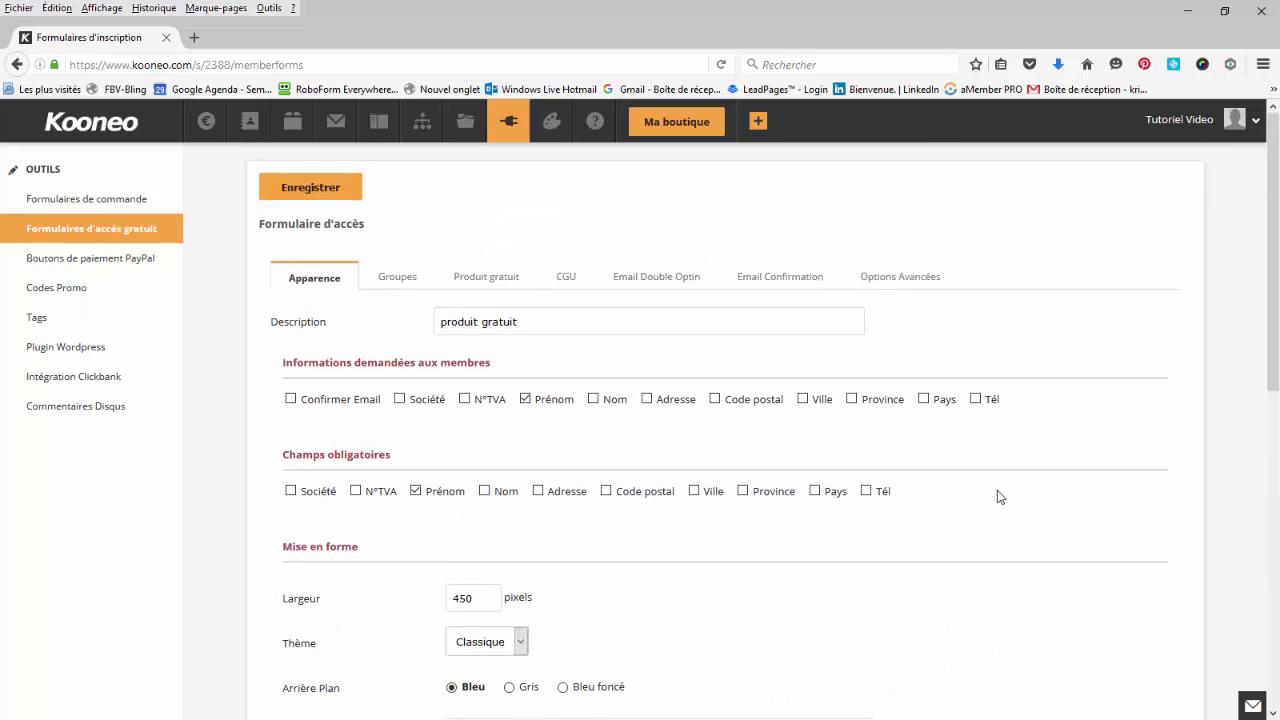
# Grant free access to 'produit gratuit(543454)' through the form and check its CGU setting (Aucune).
pyautogui.click(491, 281)
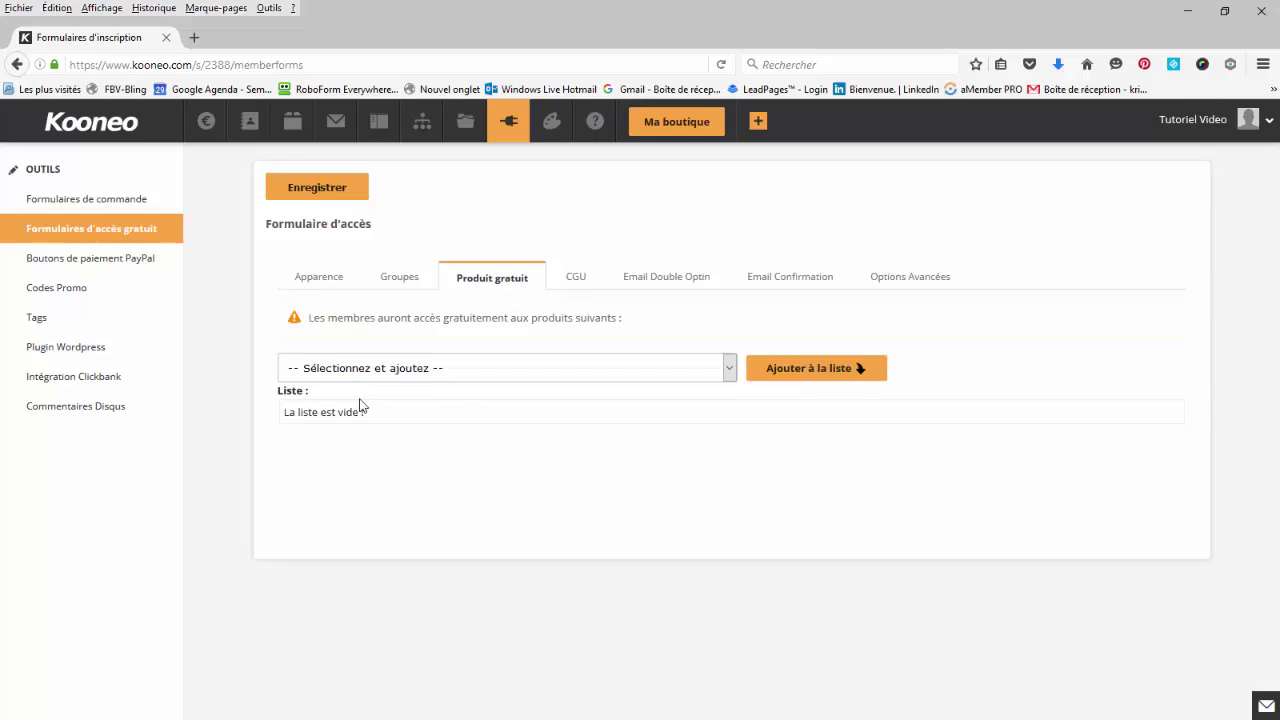
pyautogui.click(729, 378)
pyautogui.click(700, 514)
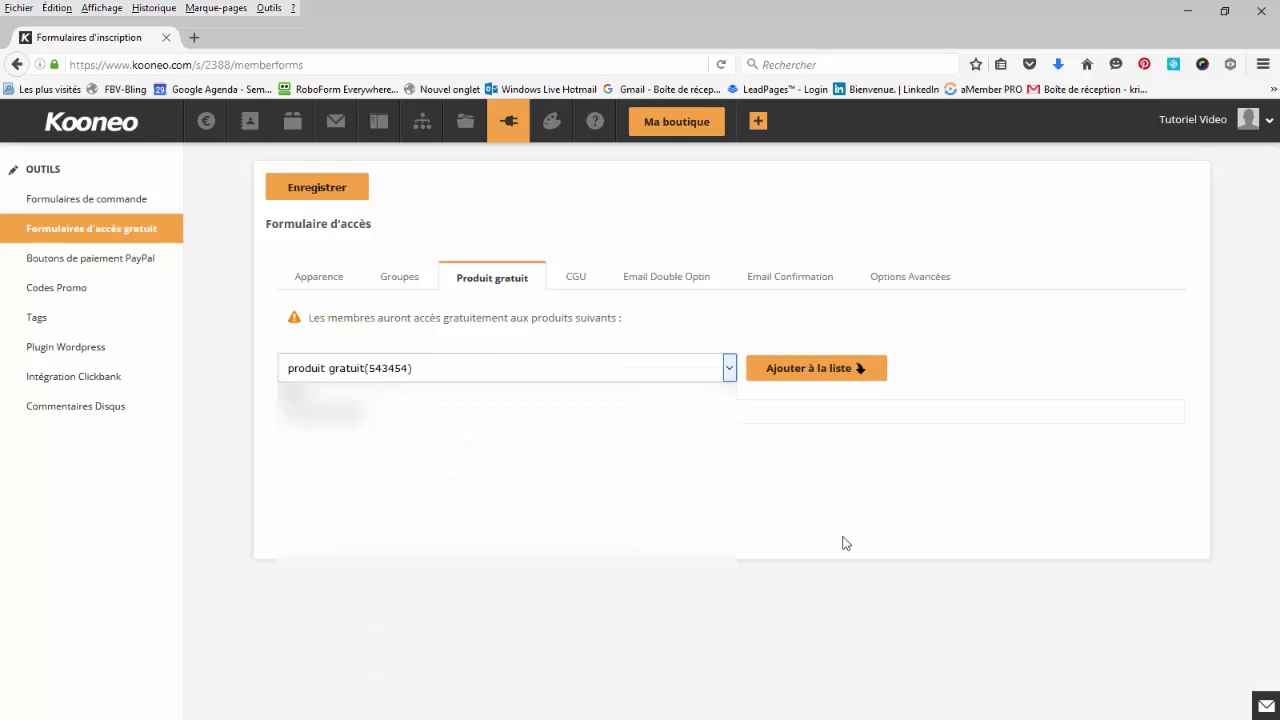
pyautogui.click(823, 368)
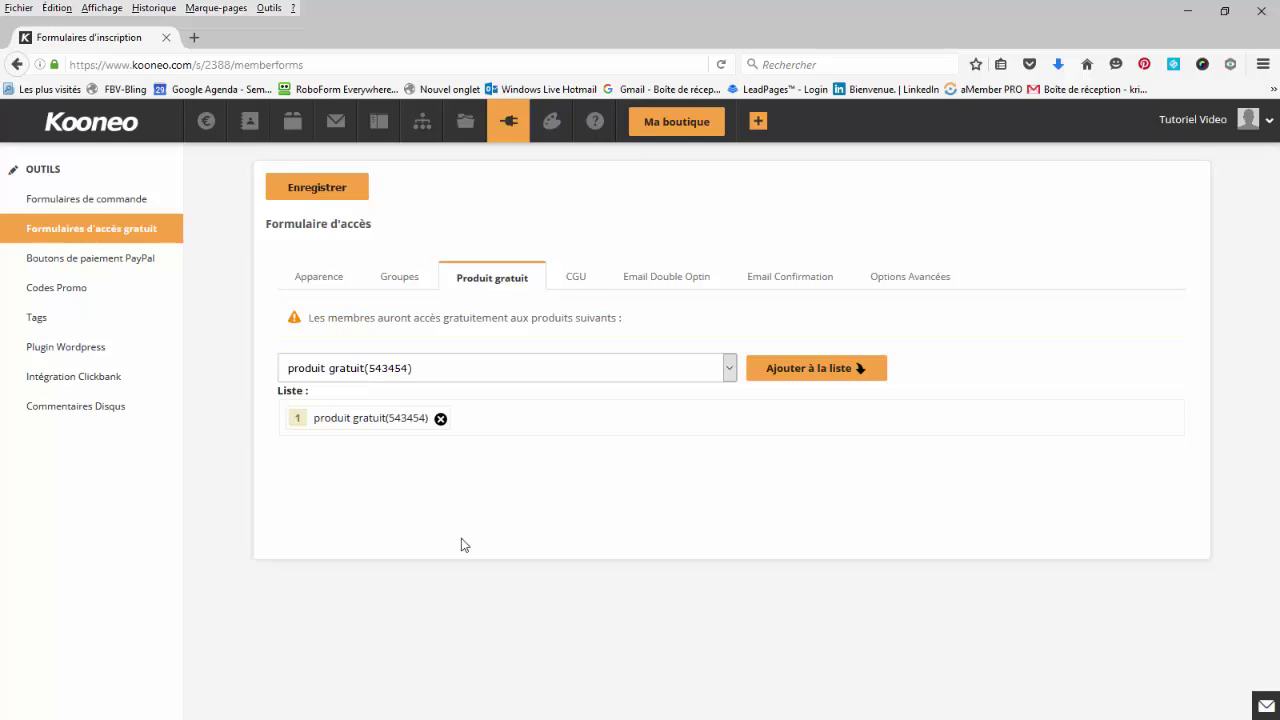
pyautogui.click(572, 284)
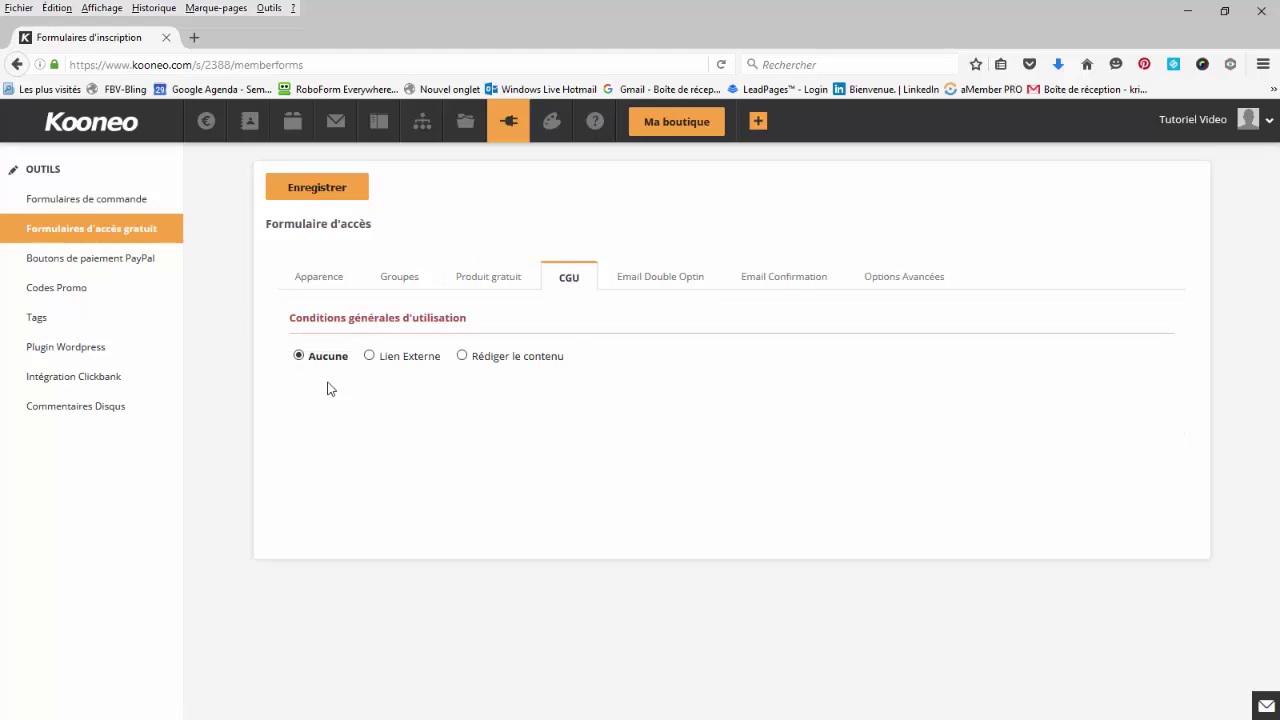
# Enter the double opt-in email's sender address and sender name.
pyautogui.click(660, 278)
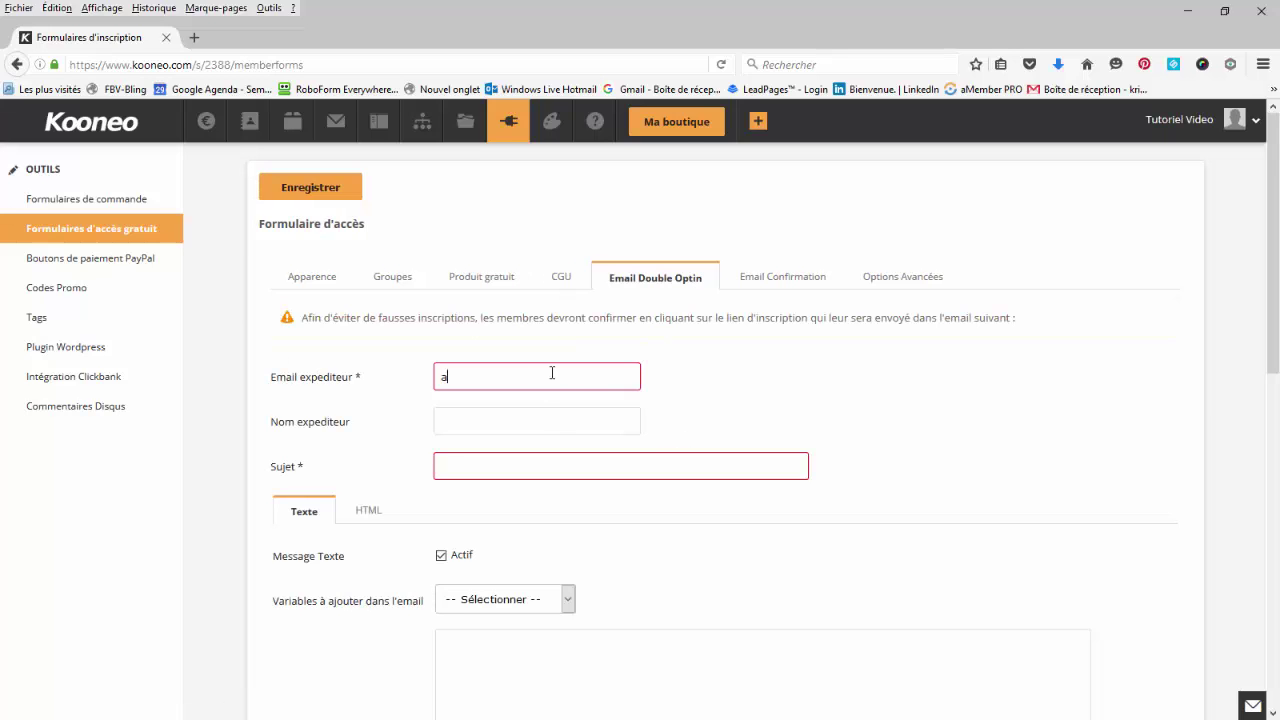
pyautogui.moveTo(589, 376); pyautogui.dragTo(436, 370)
pyautogui.hotkey('ctrl', 'c')
pyautogui.click(494, 409)
pyautogui.write('christian')
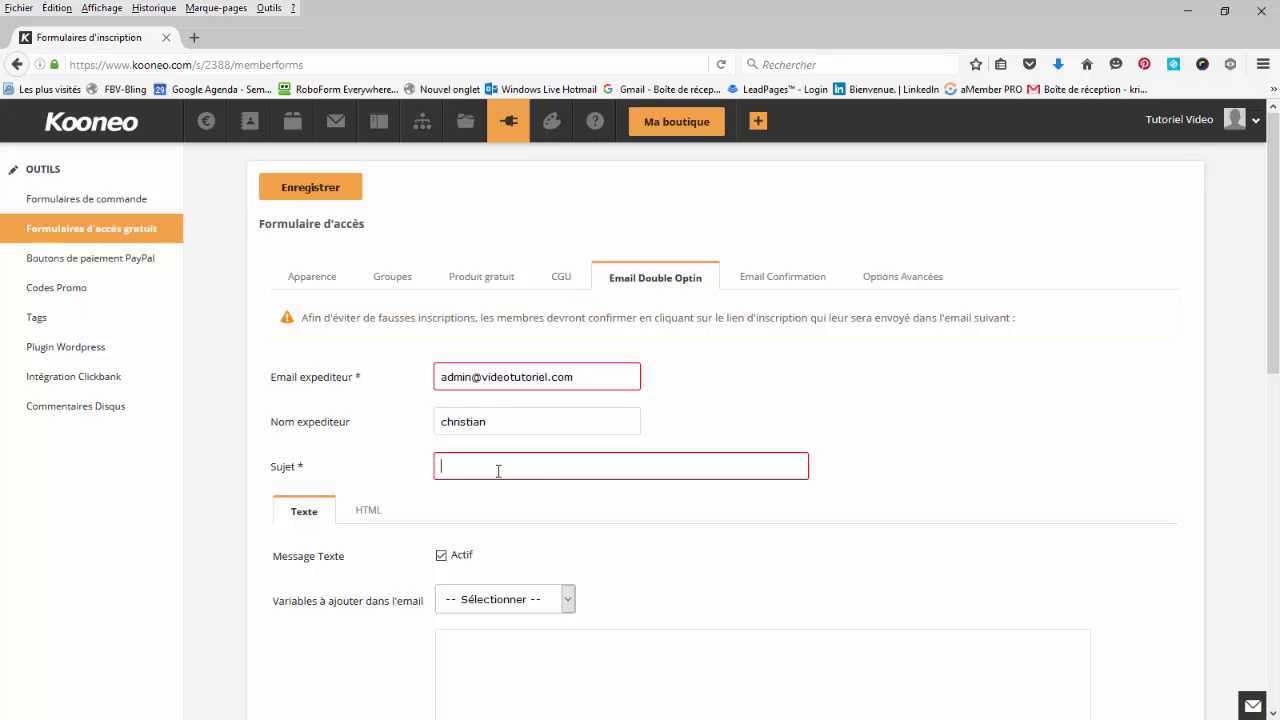
# Set the double opt-in email subject to 'confirmation'.
pyautogui.click(548, 456)
pyautogui.write('confirmation')
pyautogui.scroll(-10, 366, 382)
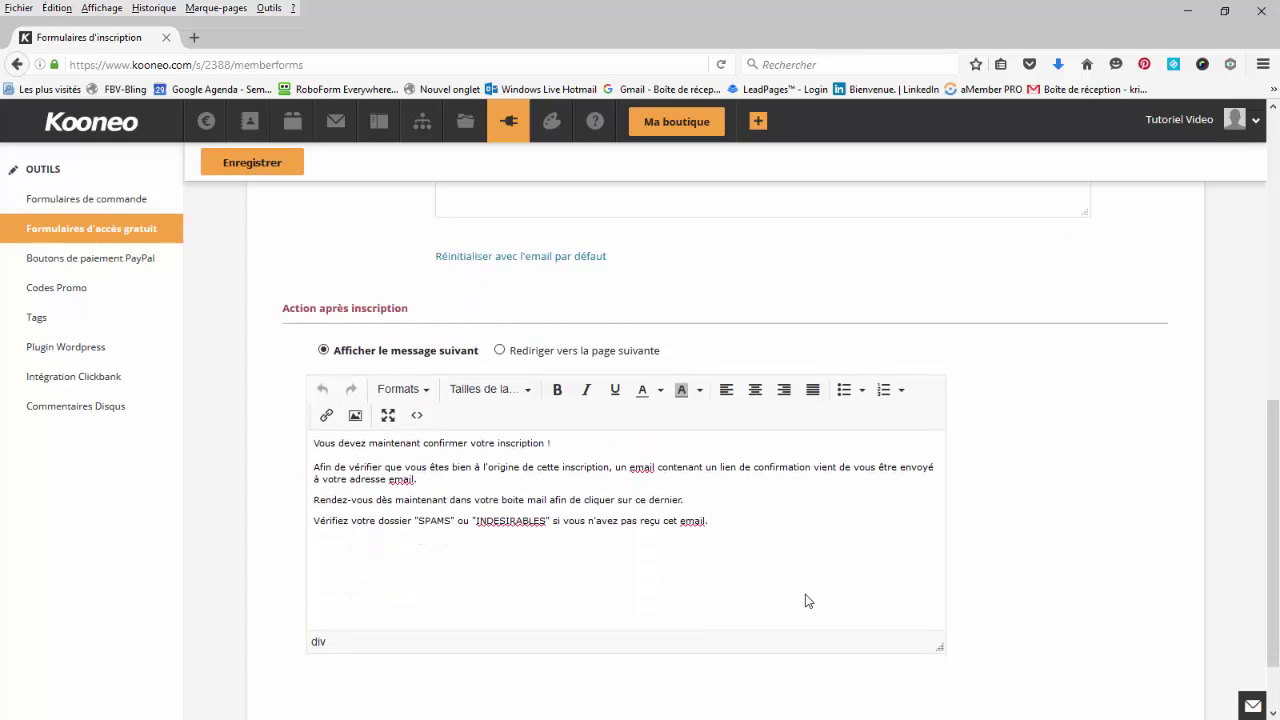
pyautogui.scroll(-1, 806, 601)
pyautogui.scroll(1, 744, 532)
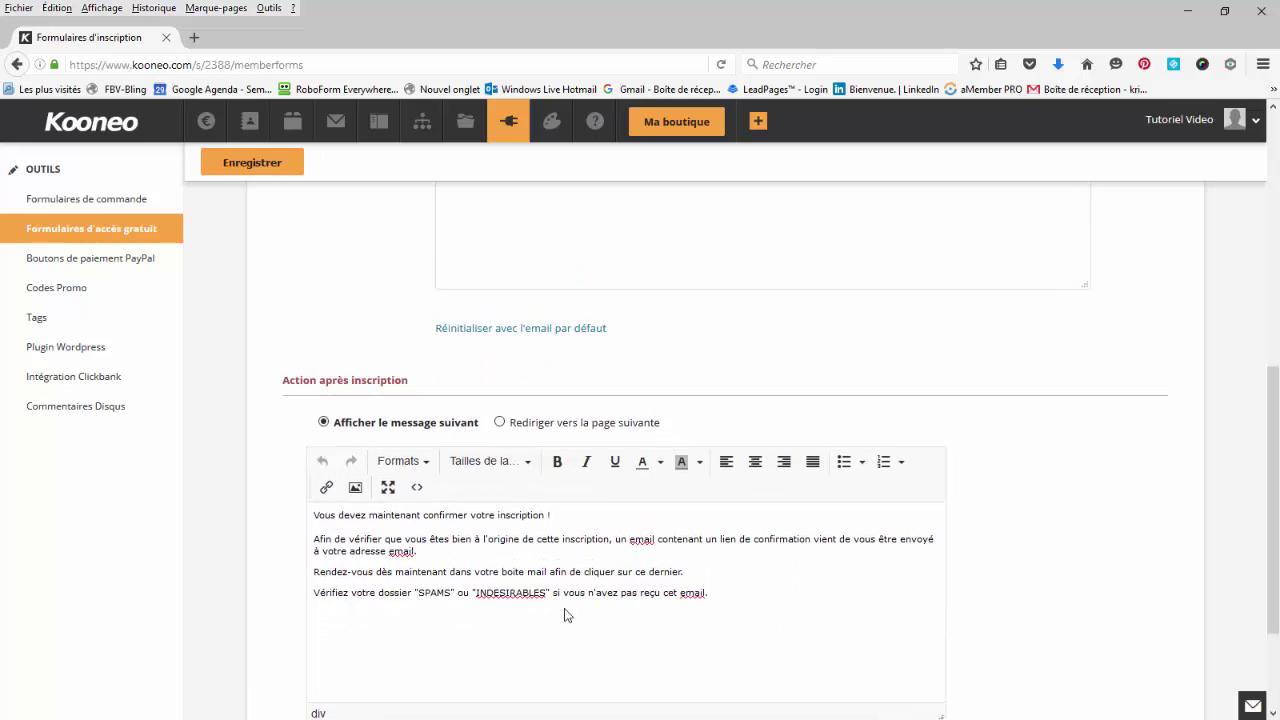
pyautogui.scroll(10, 951, 594)
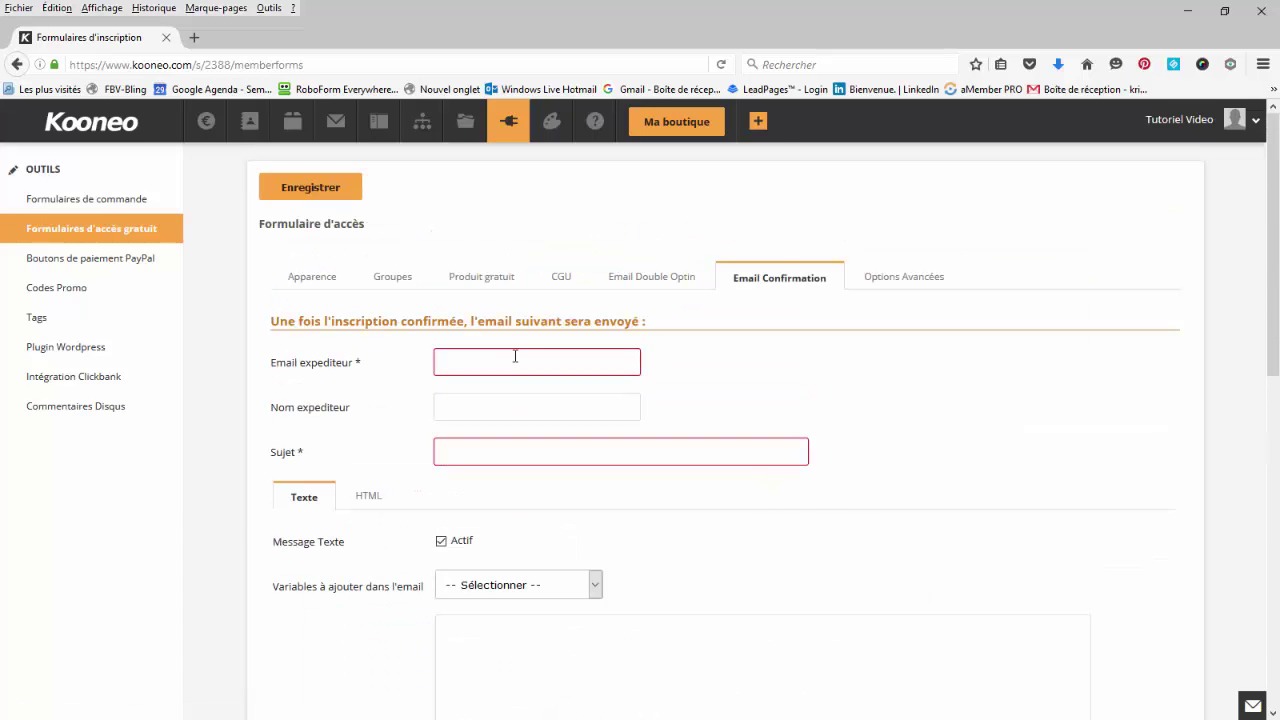
# Paste the confirmation email's sender address and complete its subject as 'Validation'.
pyautogui.hotkey('ctrl', 'v')
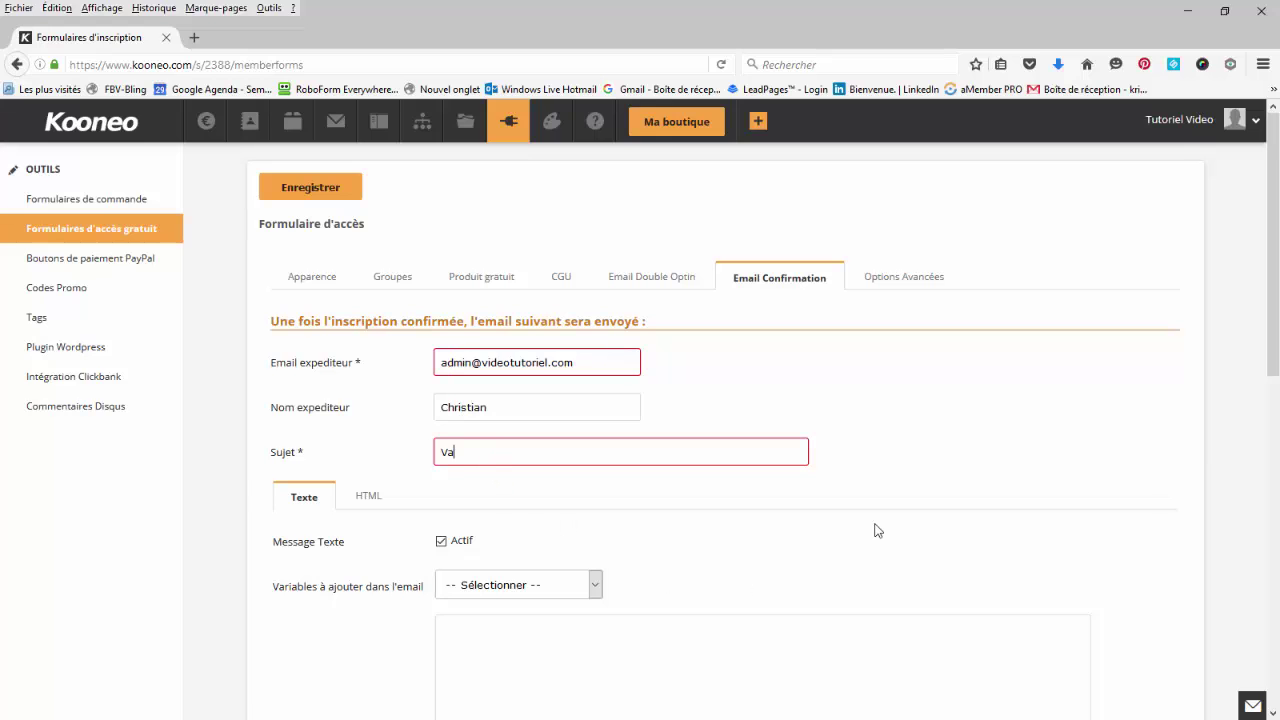
pyautogui.write('lidation')
pyautogui.scroll(-5, 1025, 597)
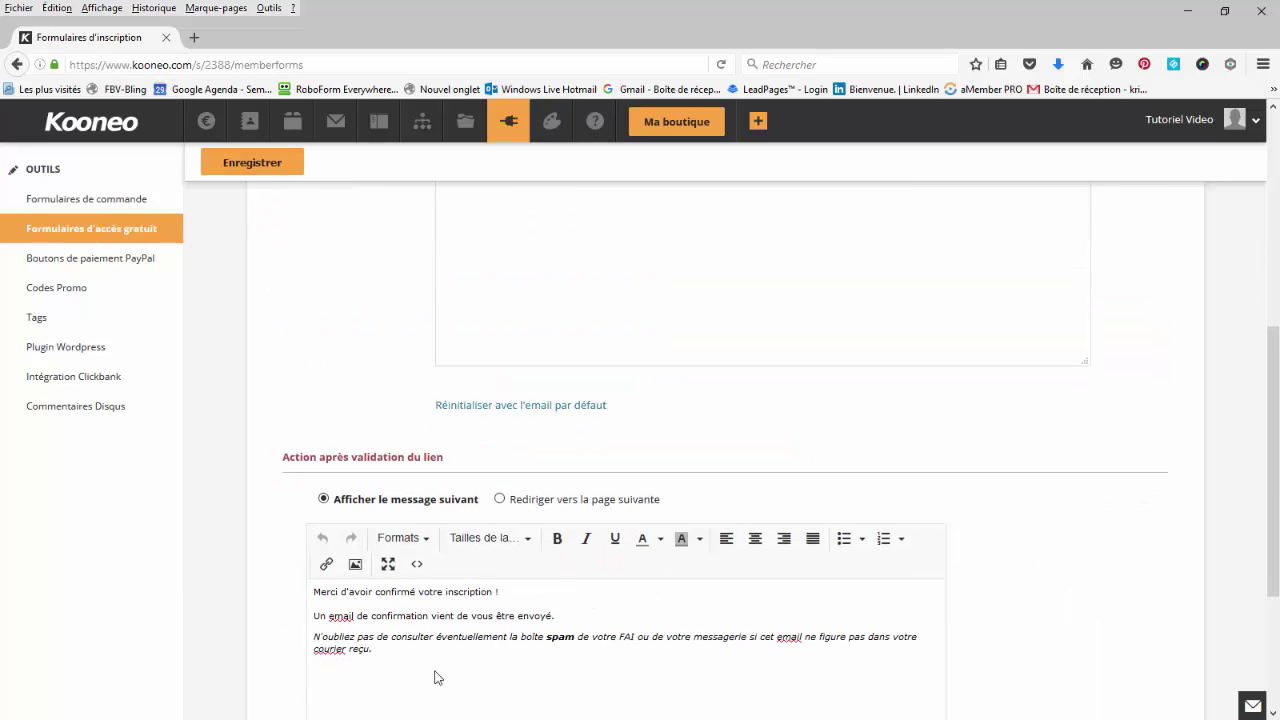
pyautogui.scroll(6, 480, 674)
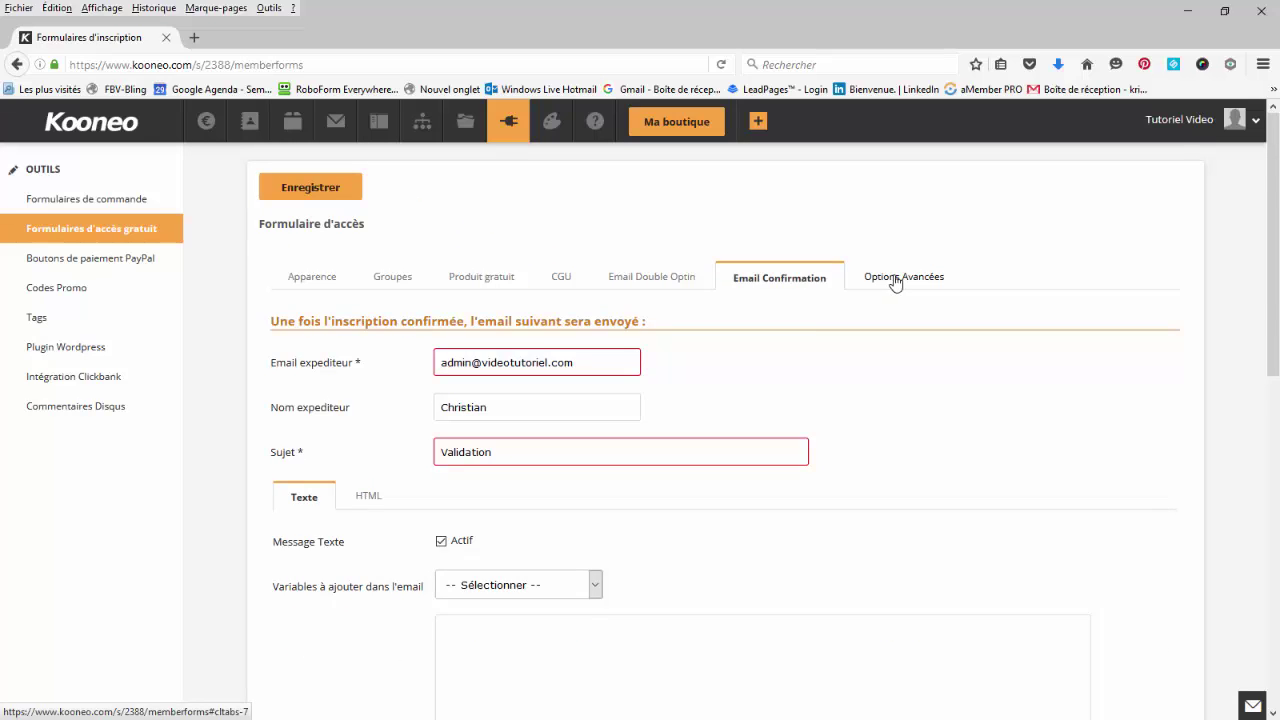
pyautogui.click(896, 280)
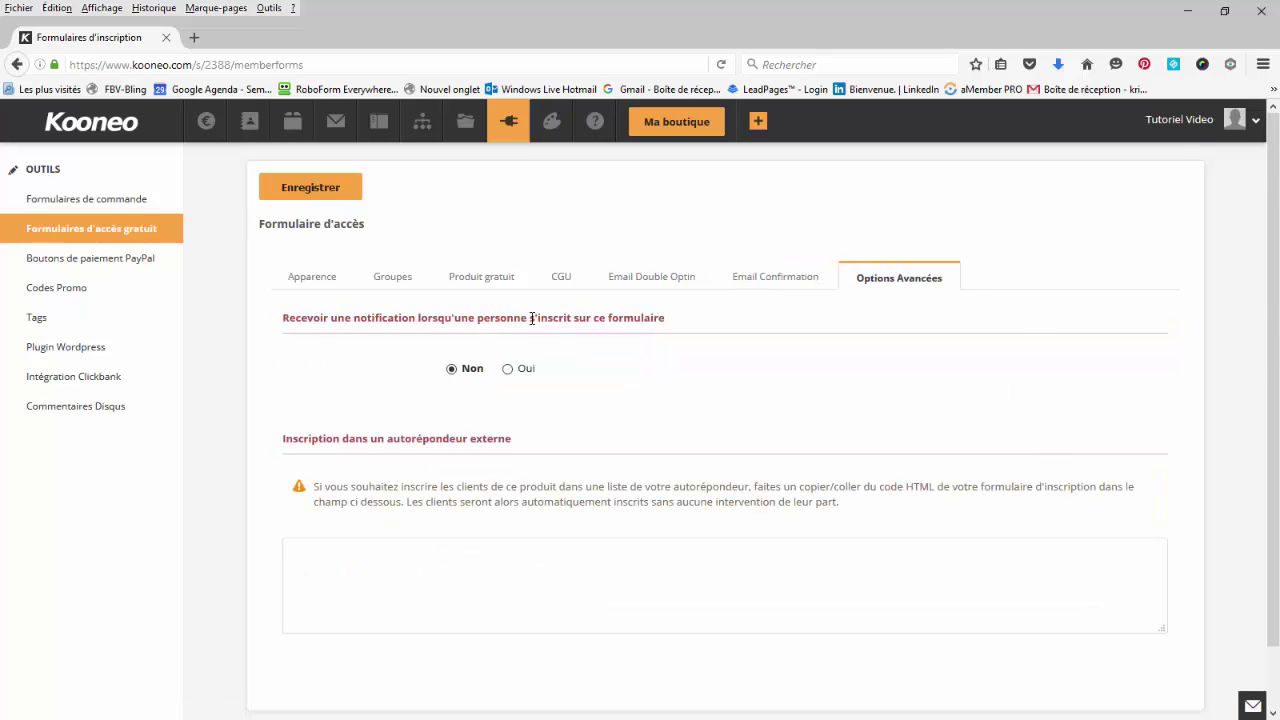
# Leave signup notifications set to Non and save the free-access form.
pyautogui.click(508, 369)
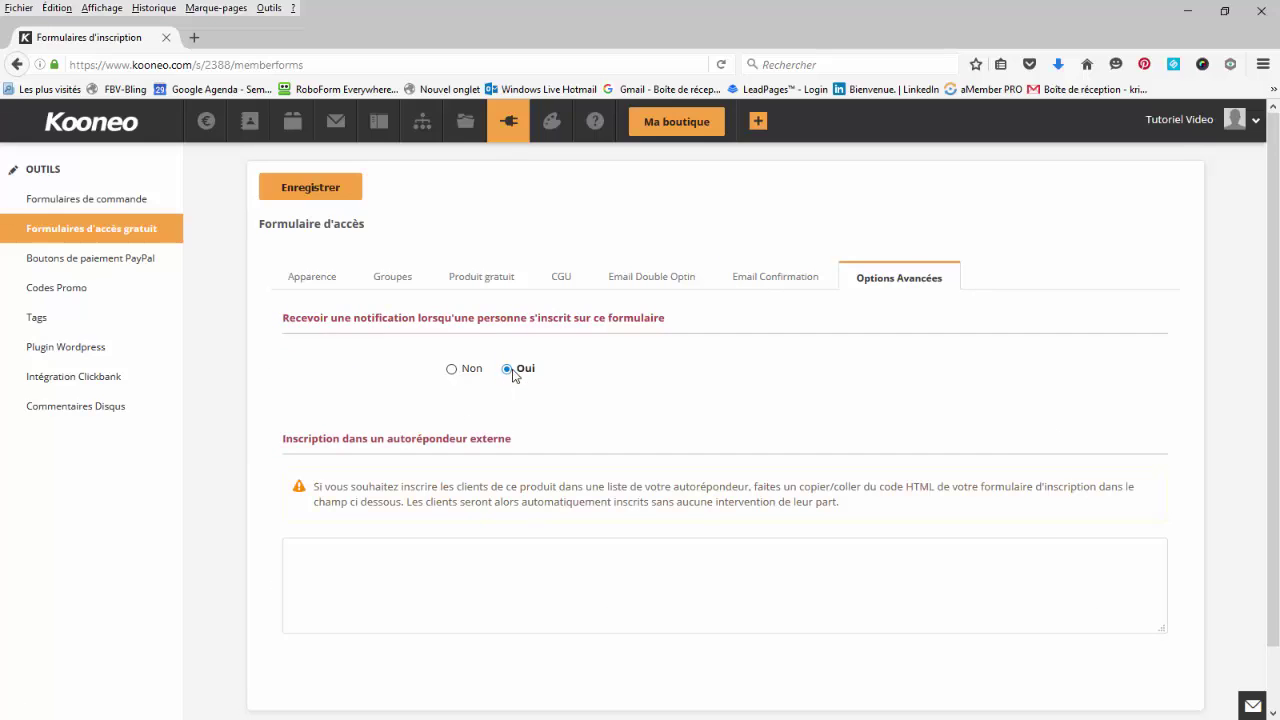
pyautogui.click(451, 371)
pyautogui.click(448, 564)
pyautogui.click(330, 188)
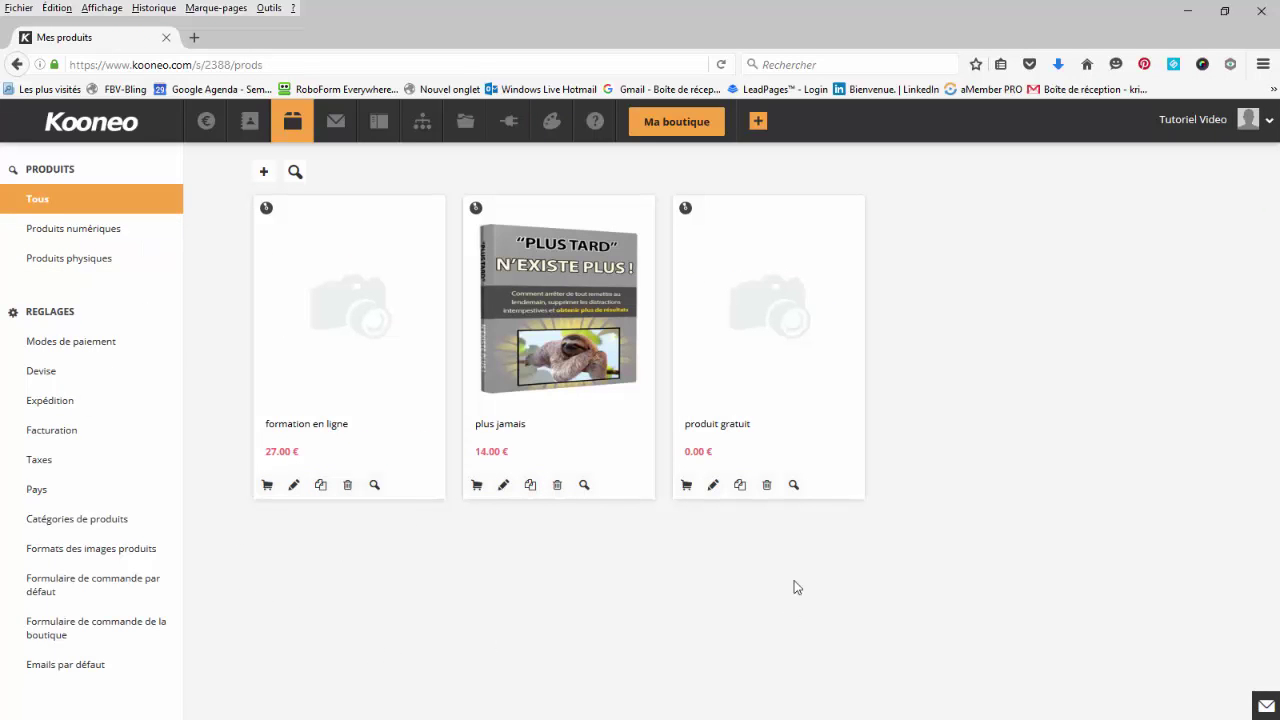
# Copy the produit gratuit form's direct publishing link and open a new browser tab.
pyautogui.click(684, 486)
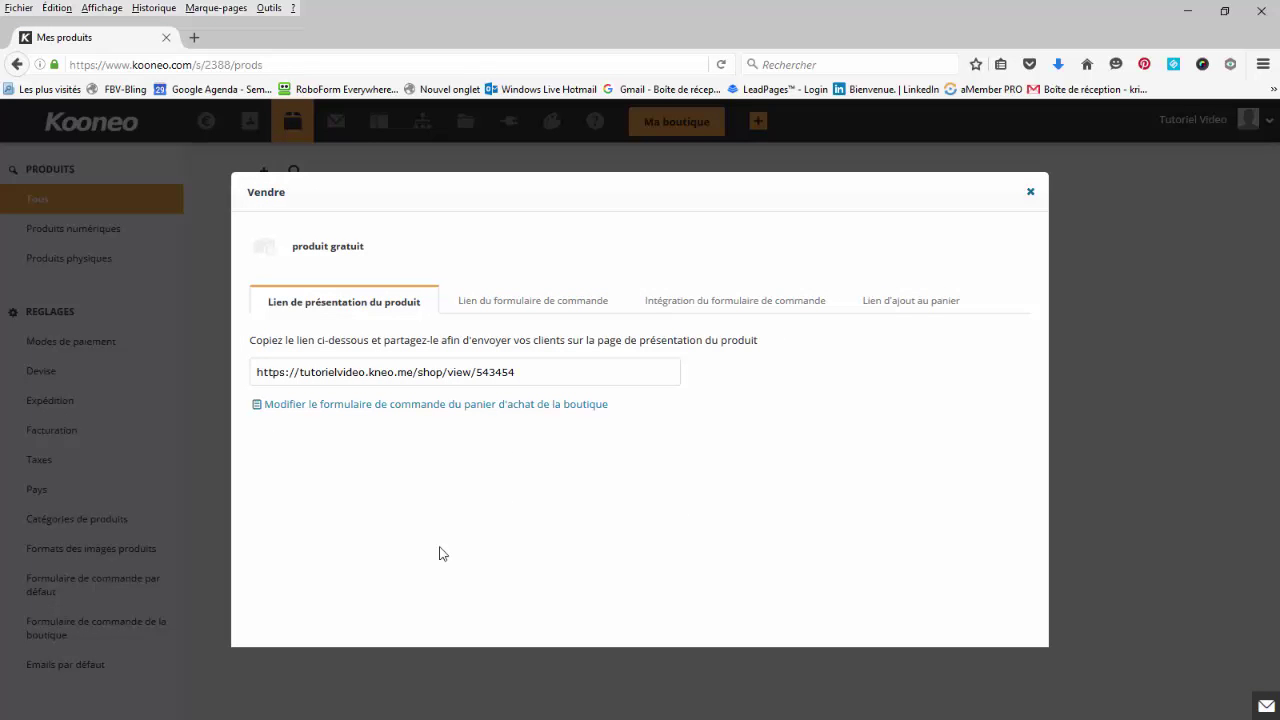
pyautogui.click(1036, 195)
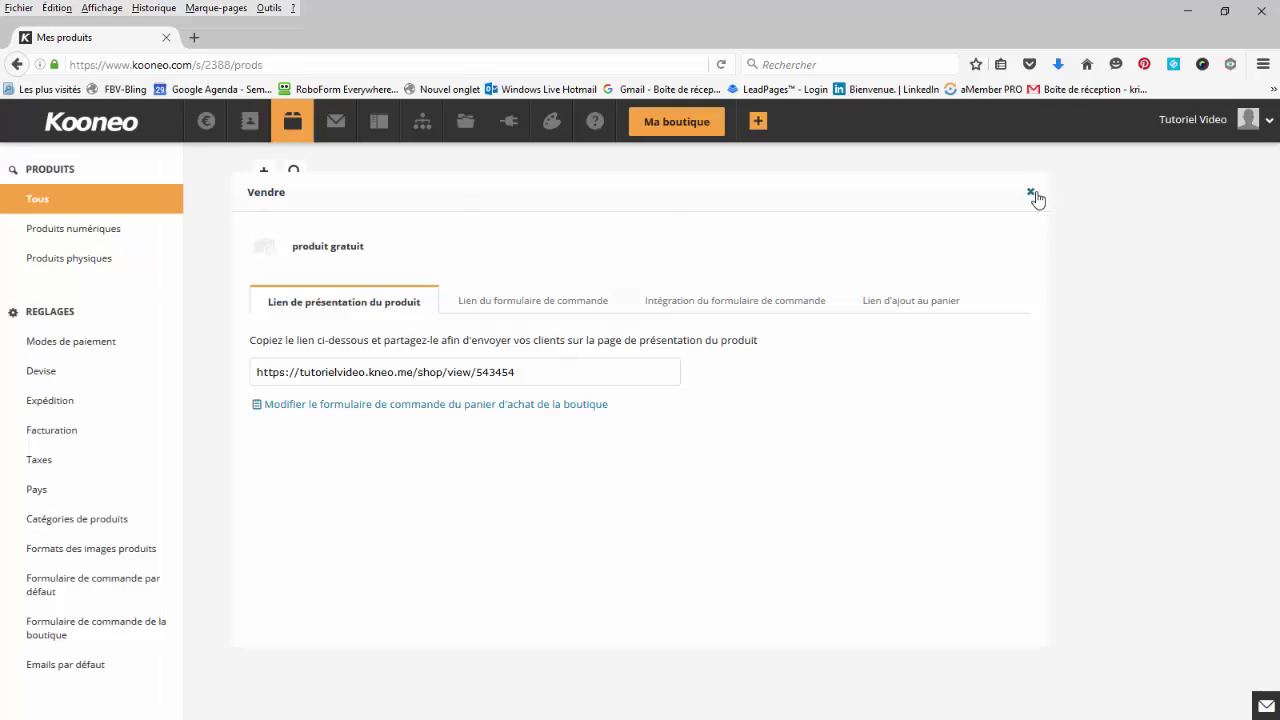
pyautogui.click(513, 127)
pyautogui.click(70, 229)
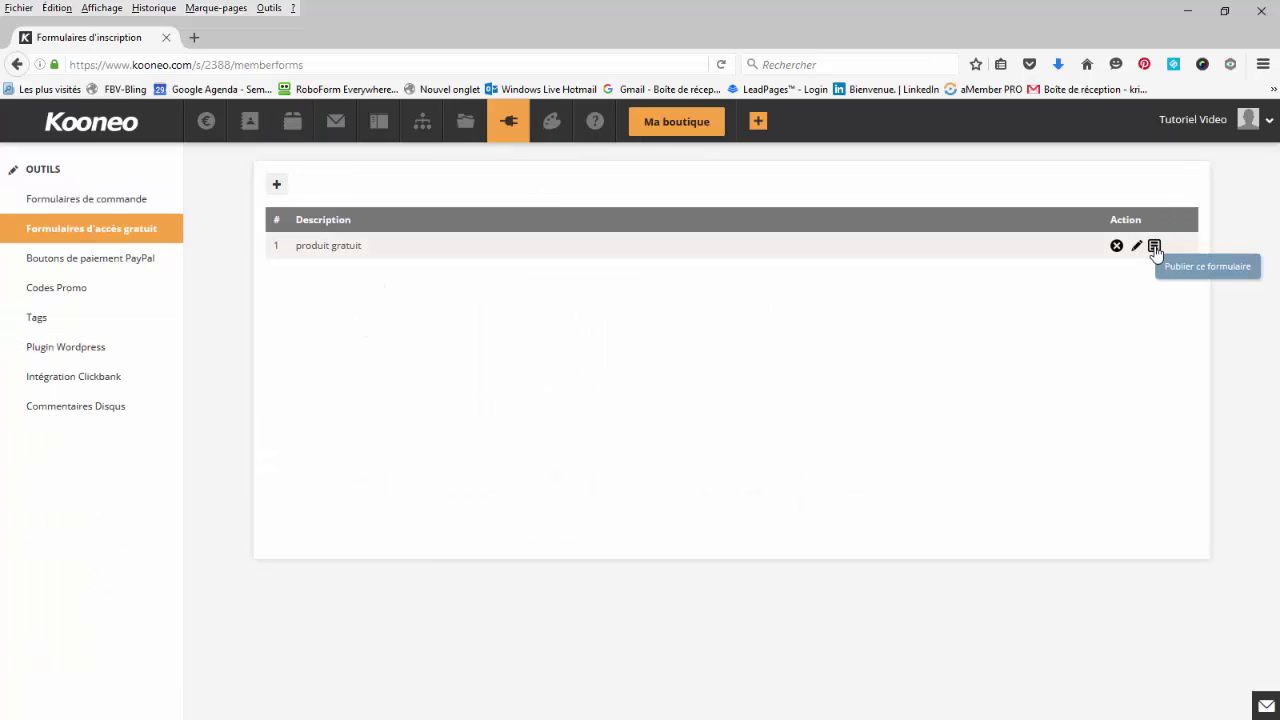
pyautogui.click(1154, 246)
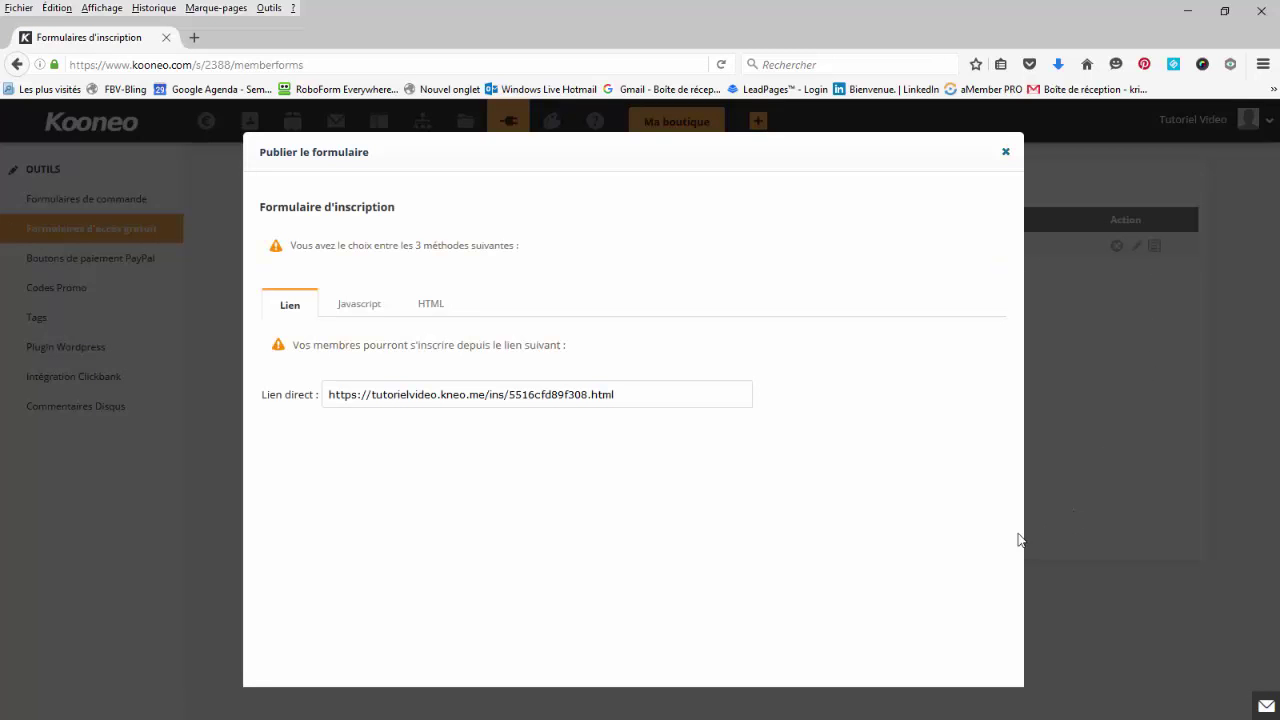
pyautogui.moveTo(633, 404); pyautogui.dragTo(310, 406)
pyautogui.hotkey('ctrl', 'c')
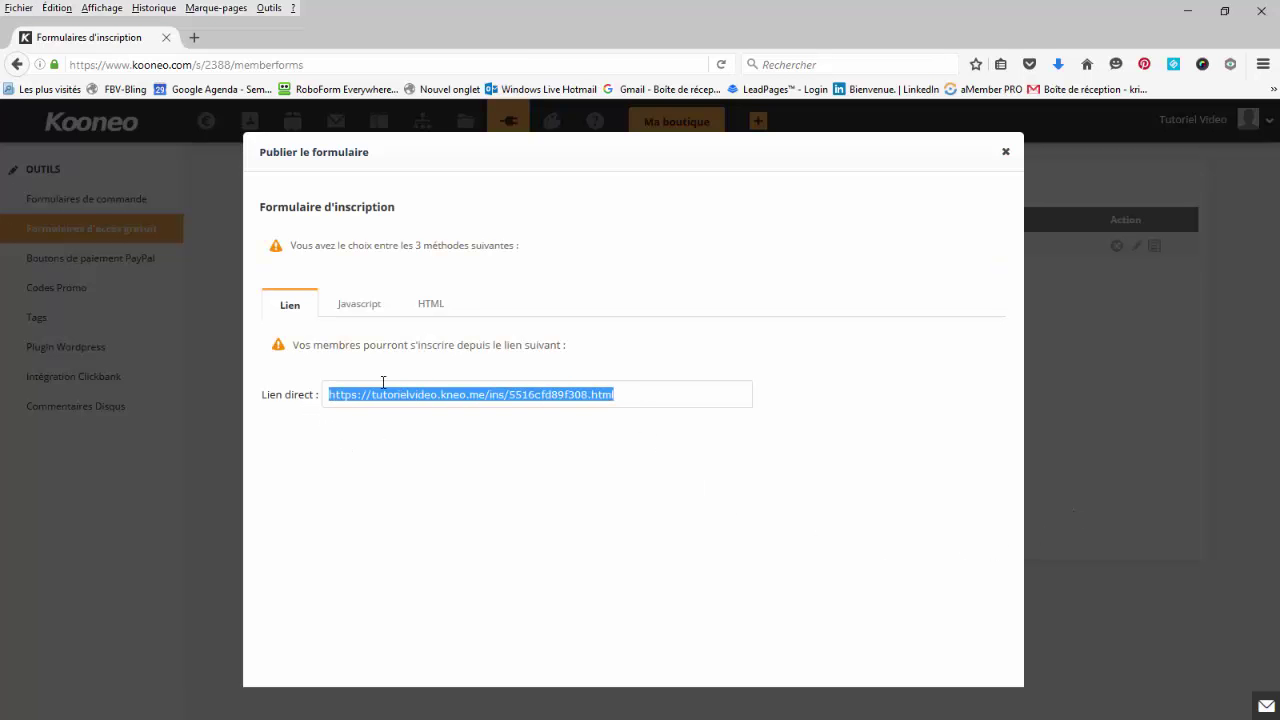
pyautogui.click(194, 37)
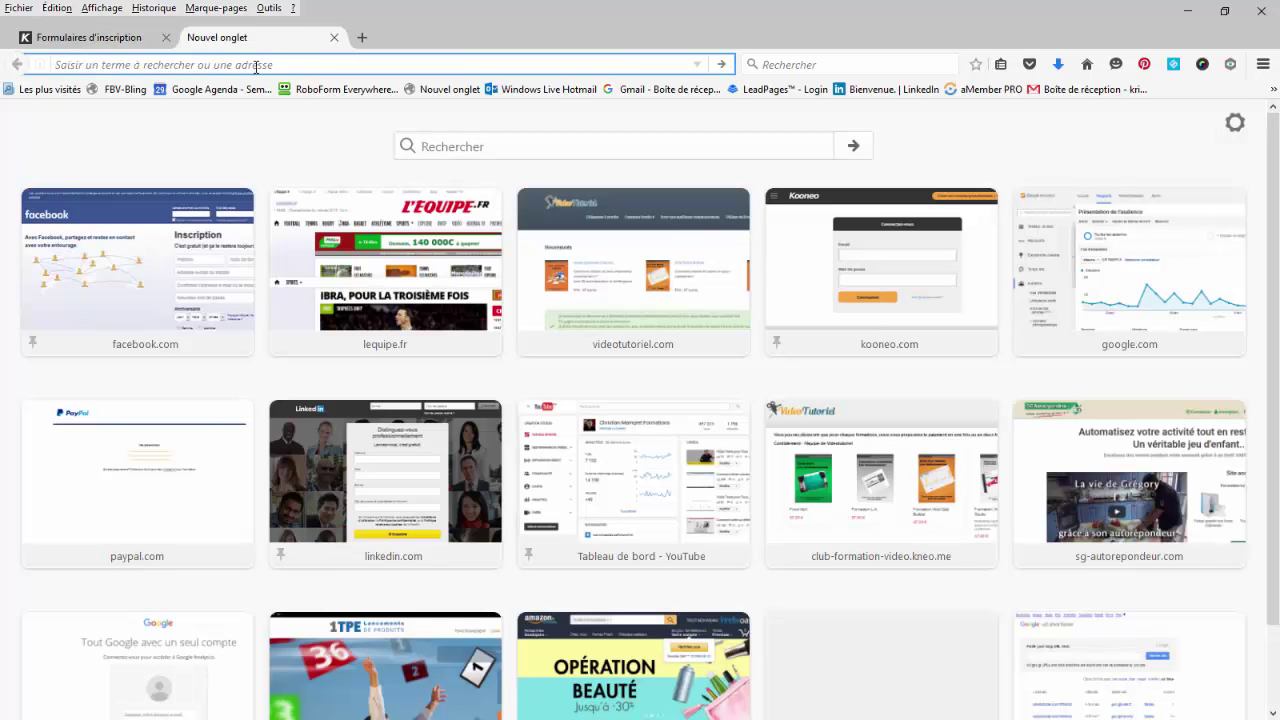
# Load the copied signup link, check its Prénom and Email fields, and return to Kooneo.
pyautogui.hotkey('ctrl', 'v')
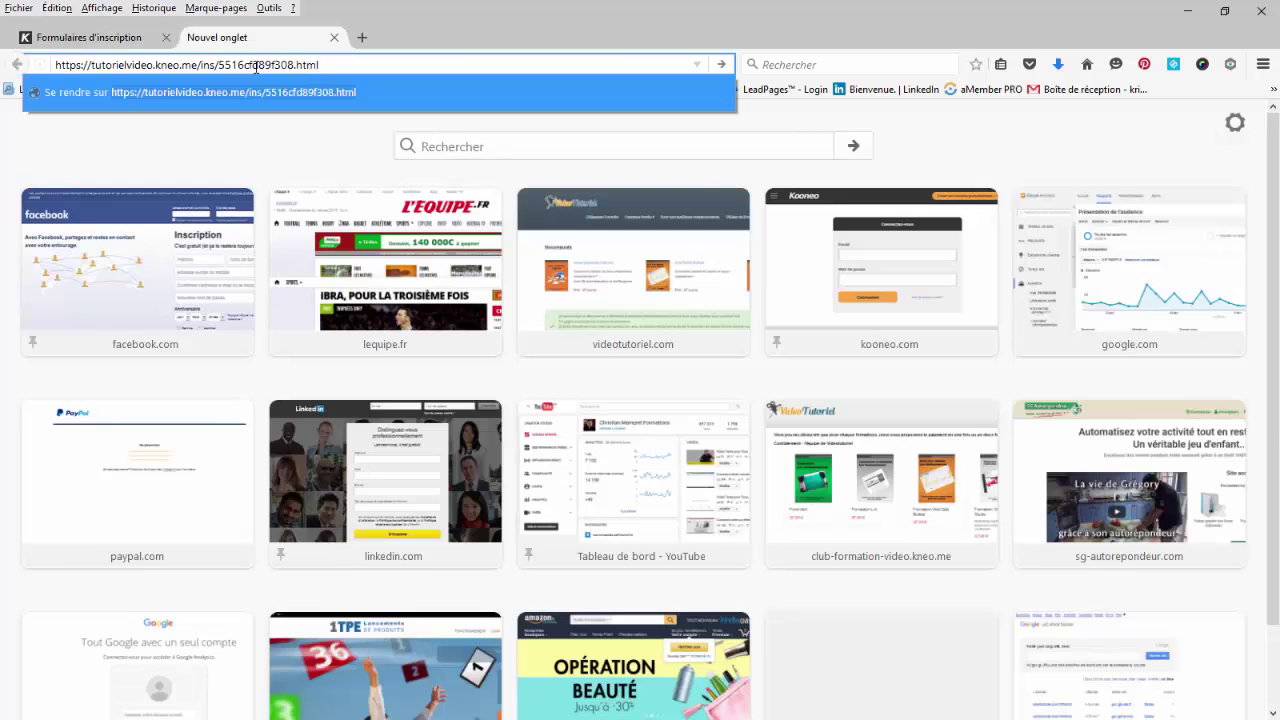
pyautogui.press('Return')
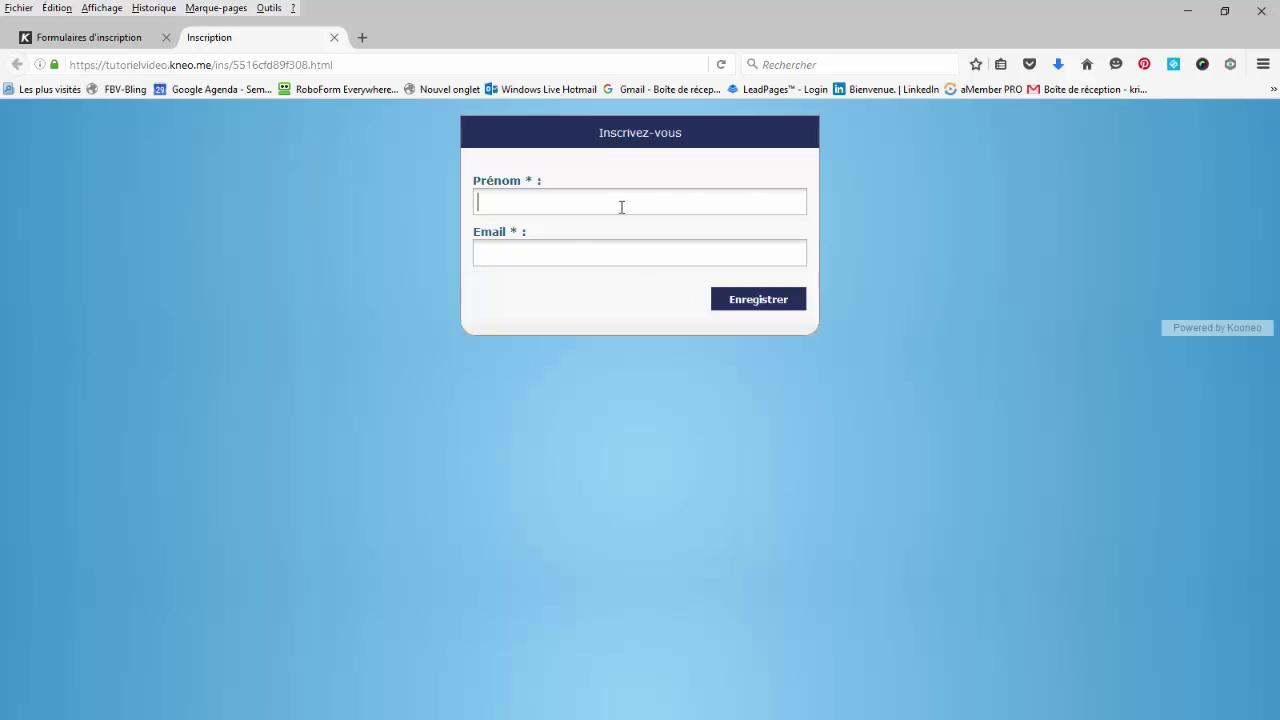
pyautogui.click(588, 254)
pyautogui.click(66, 38)
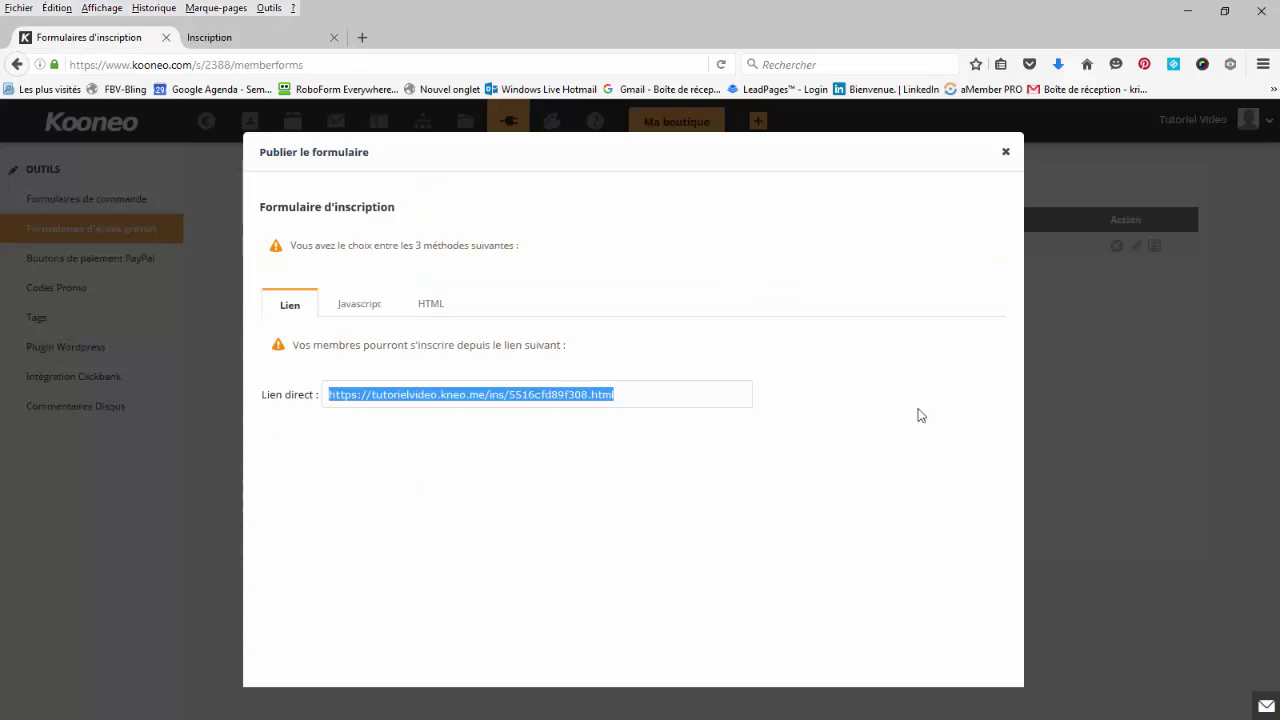
# Reopen the produit gratuit form and view its confirmation email's empty message body.
pyautogui.click(1005, 152)
pyautogui.click(1136, 245)
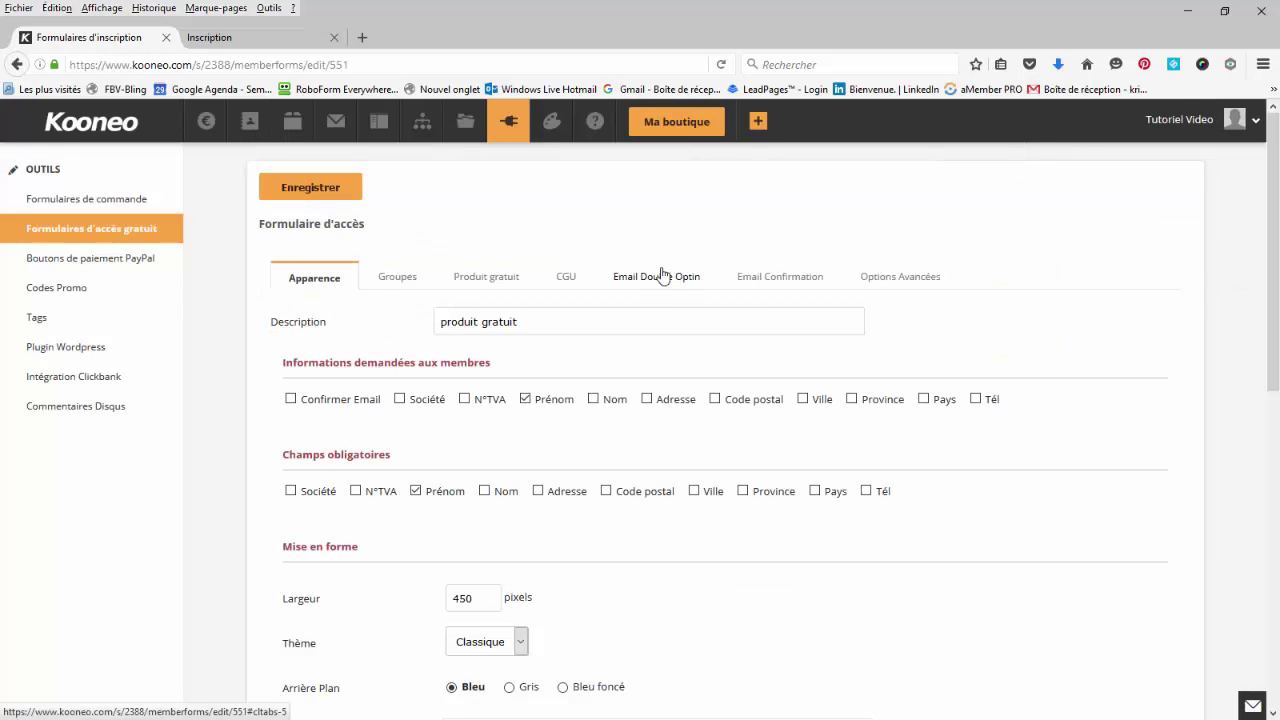
pyautogui.click(661, 276)
pyautogui.click(780, 276)
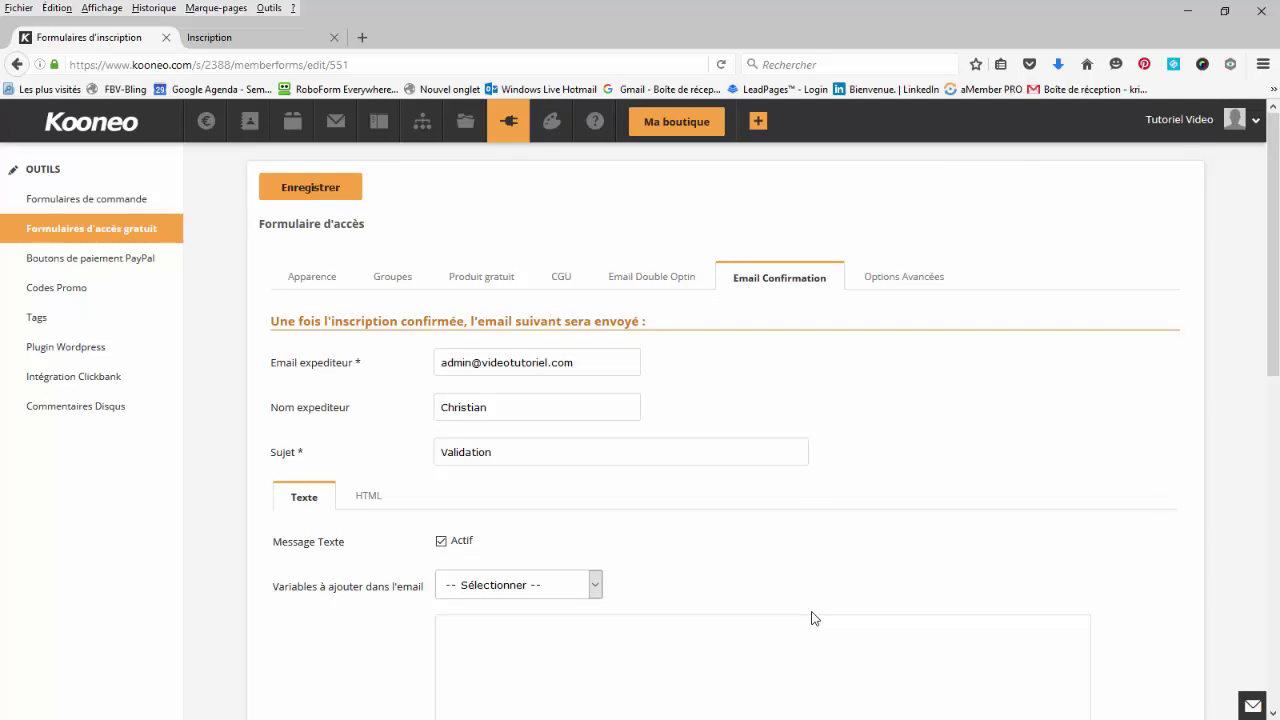
pyautogui.click(745, 645)
pyautogui.scroll(-2, 745, 645)
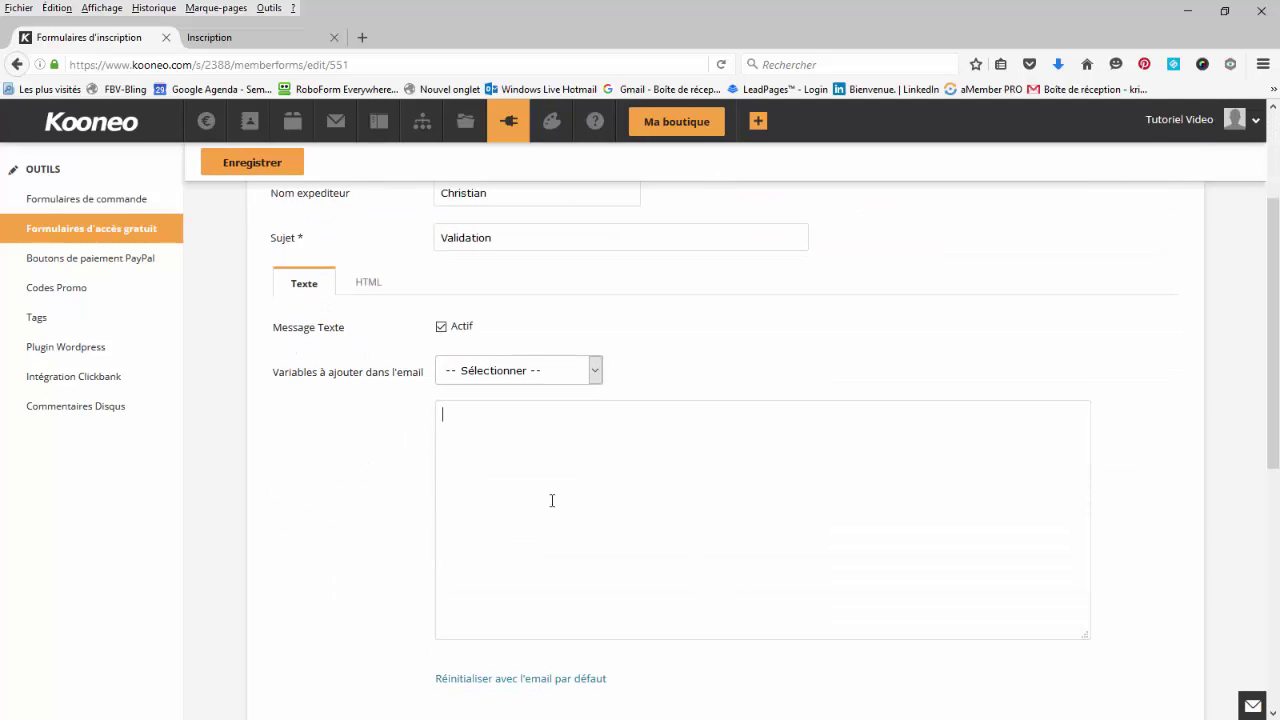